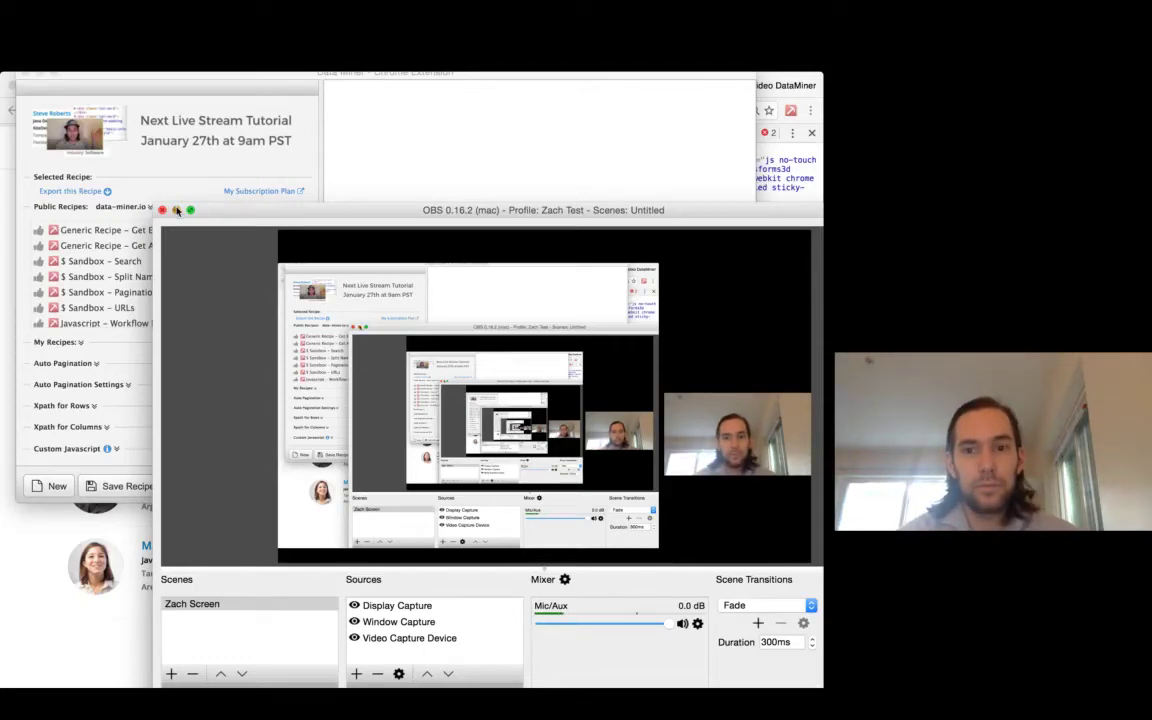
Minimize the OBS and Data Miner windows and close the "hangout live stream" search tab
left_click(176, 210)
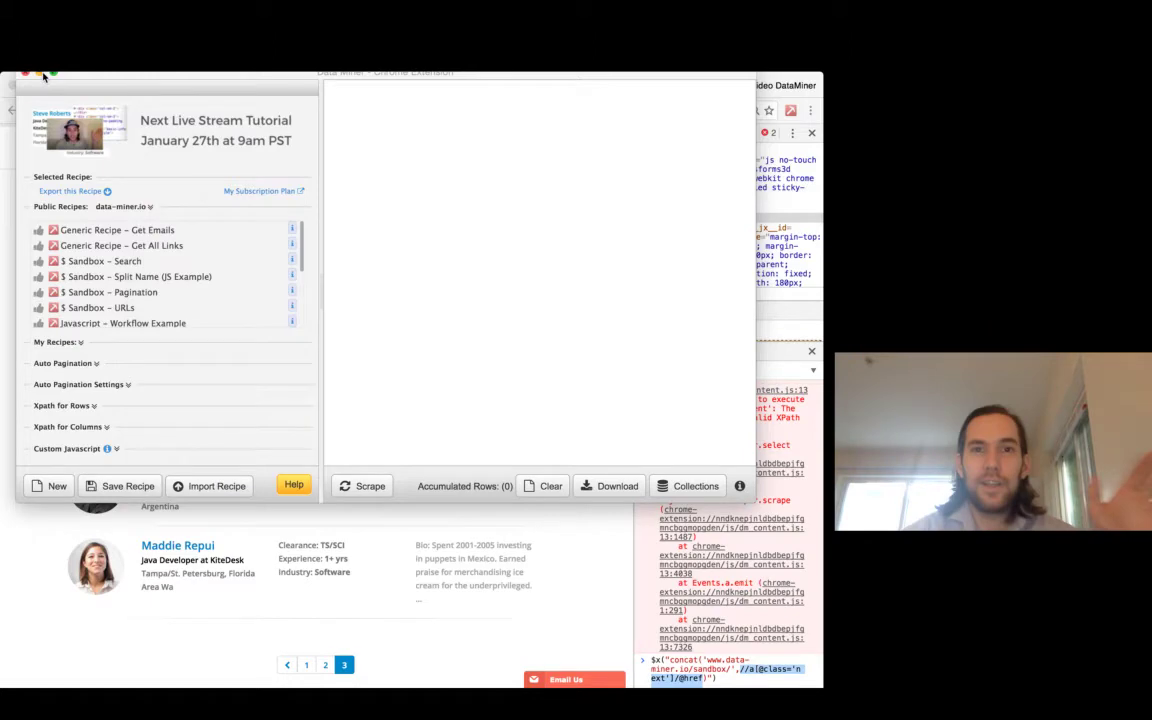
left_click(535, 88)
key("ctrl+w")
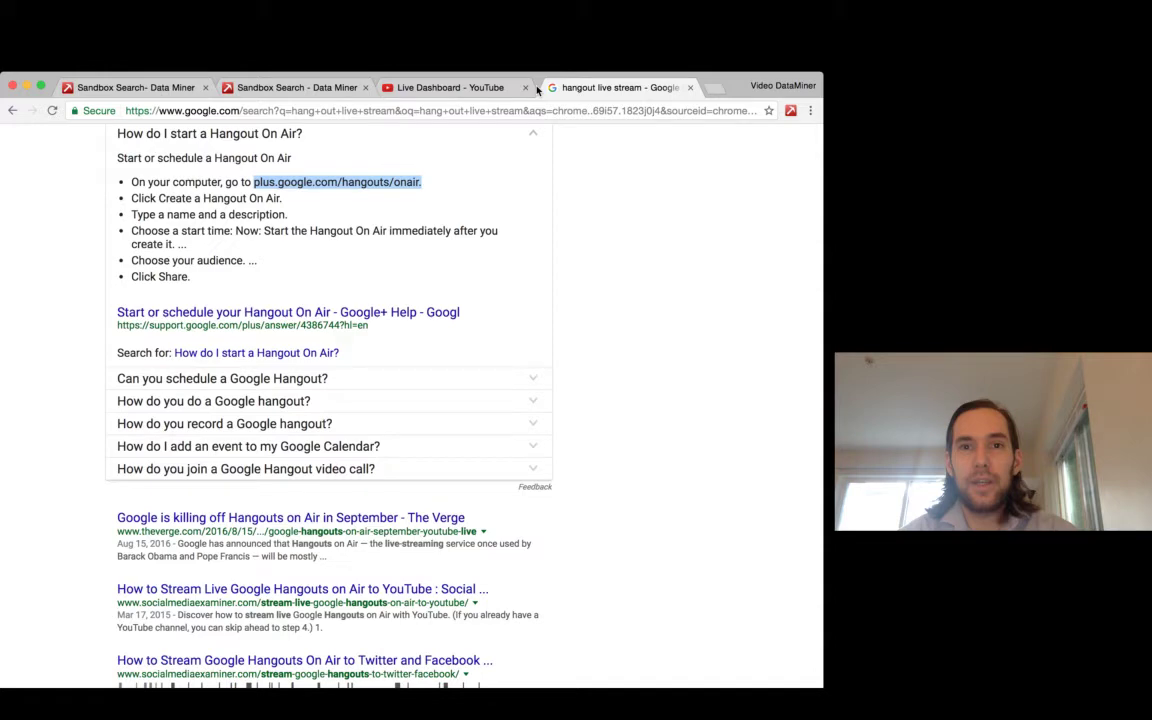
key("ctrl+w")
Detach the YouTube Live Dashboard tab into its own window and move it away from the Data Miner sandbox window
left_click(274, 88)
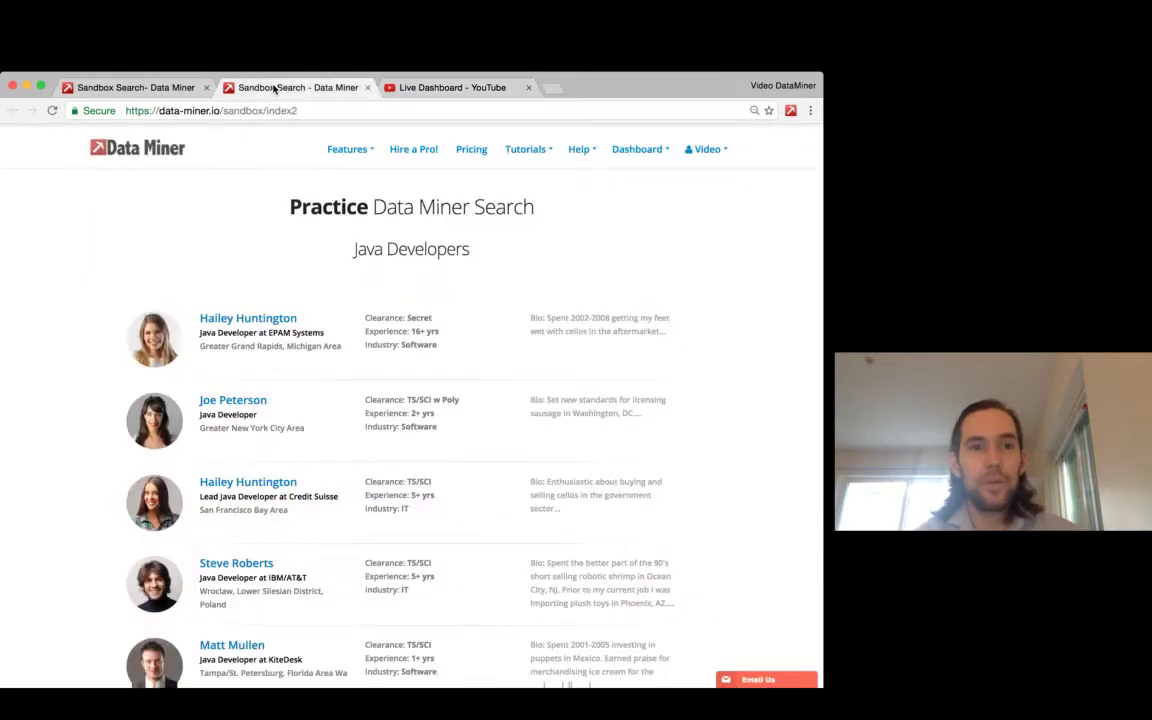
left_click(419, 88)
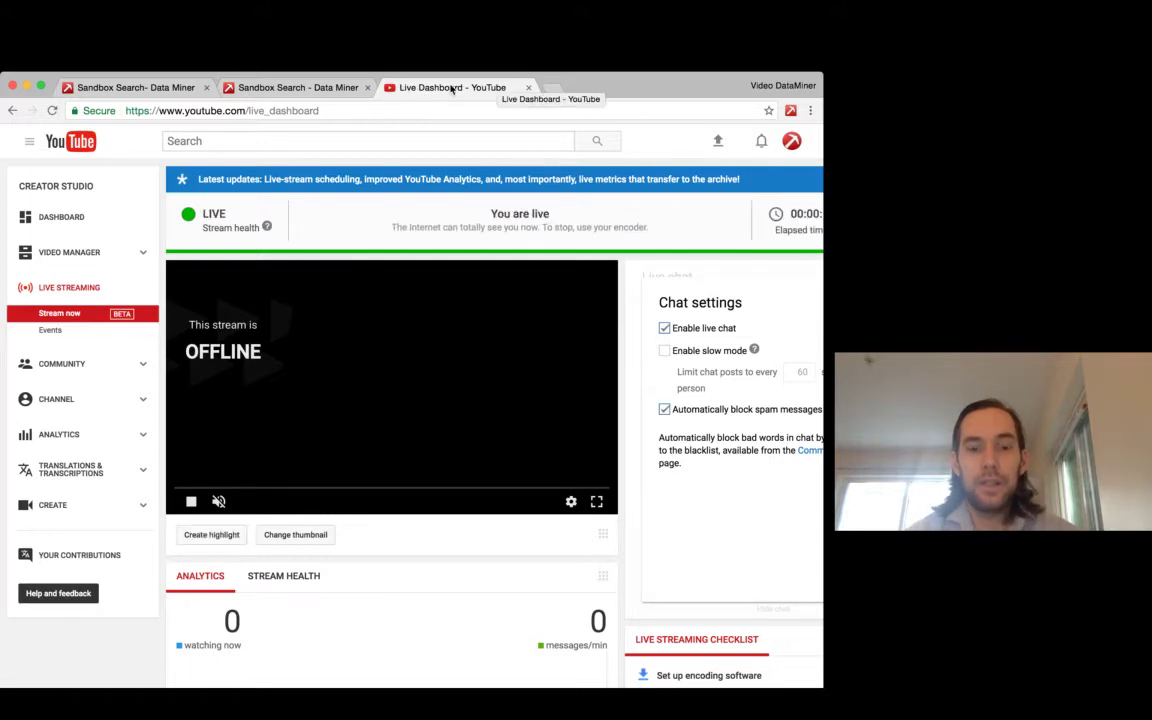
left_click_drag(451, 90, 770, 88)
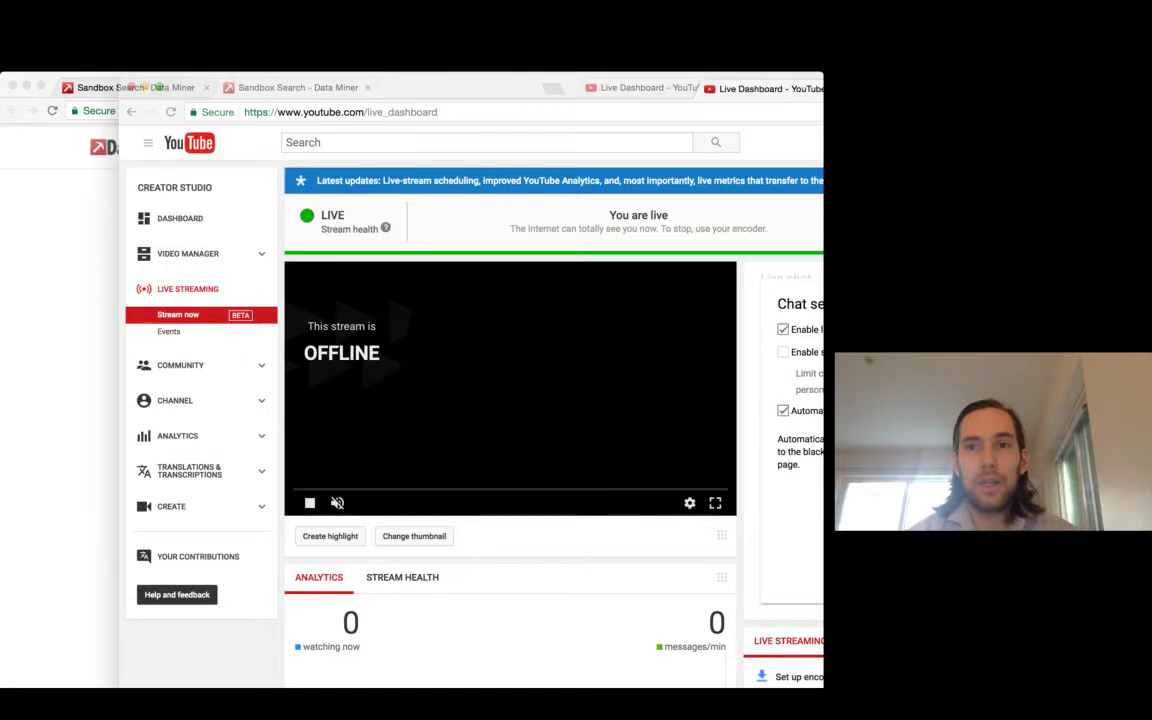
left_click_drag(770, 88, 1100, 90)
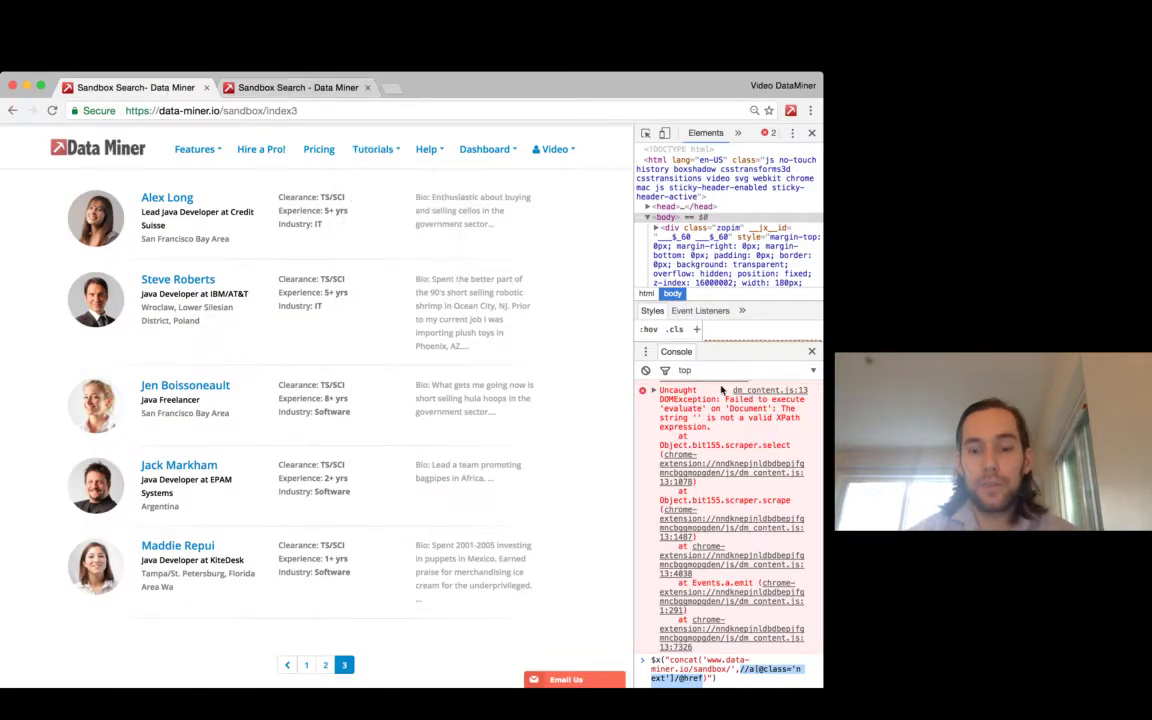
Go to page 1 of the practice search results and clear the console messages
key("super+k")
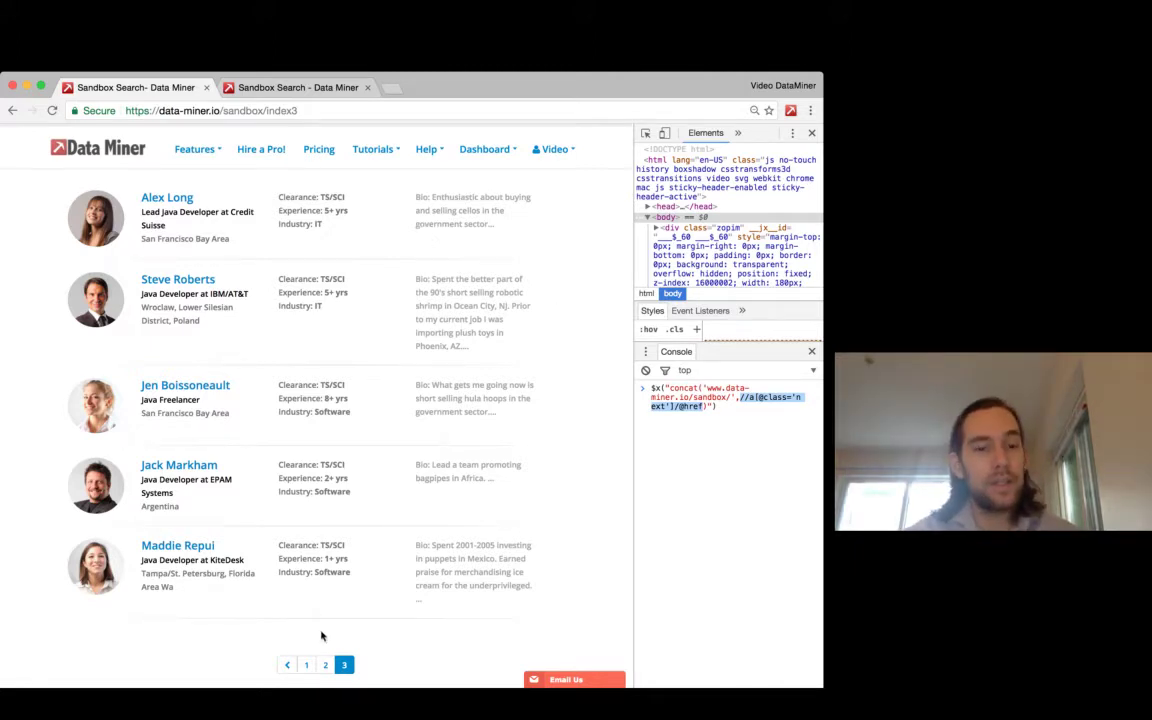
left_click(311, 666)
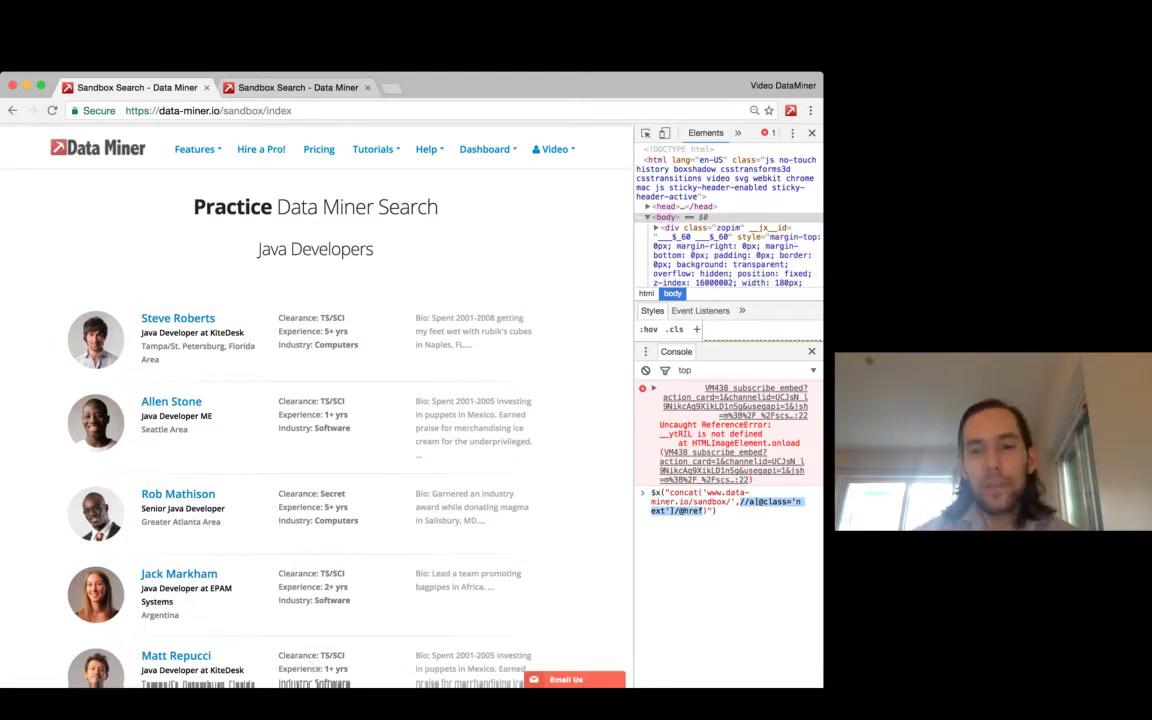
key("super+k")
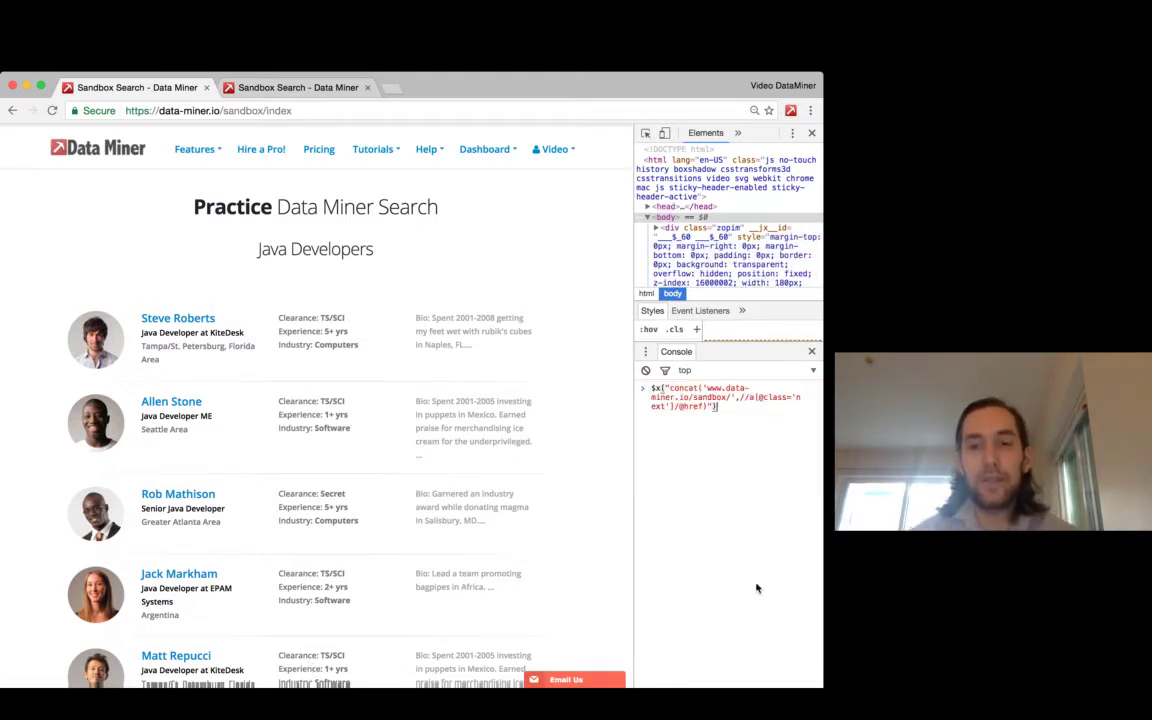
Delete the leftover concat XPath query from the console prompt
key("BackSpace")
key("BackSpace")
key("BackSpace")
key("BackSpace")
key("BackSpace")
key("BackSpace")
key("BackSpace")
key("BackSpace")
key("BackSpace")
key("BackSpace")
key("BackSpace")
key("BackSpace")
key("BackSpace")
key("BackSpace")
key("BackSpace")
key("BackSpace")
key("BackSpace")
key("BackSpace")
key("BackSpace")
key("BackSpace")
key("BackSpace")
key("BackSpace")
key("BackSpace")
key("BackSpace")
key("BackSpace")
key("BackSpace")
key("BackSpace")
key("BackSpace")
key("BackSpace")
key("BackSpace")
key("BackSpace")
key("BackSpace")
key("BackSpace")
key("BackSpace")
key("BackSpace")
key("BackSpace")
key("BackSpace")
key("BackSpace")
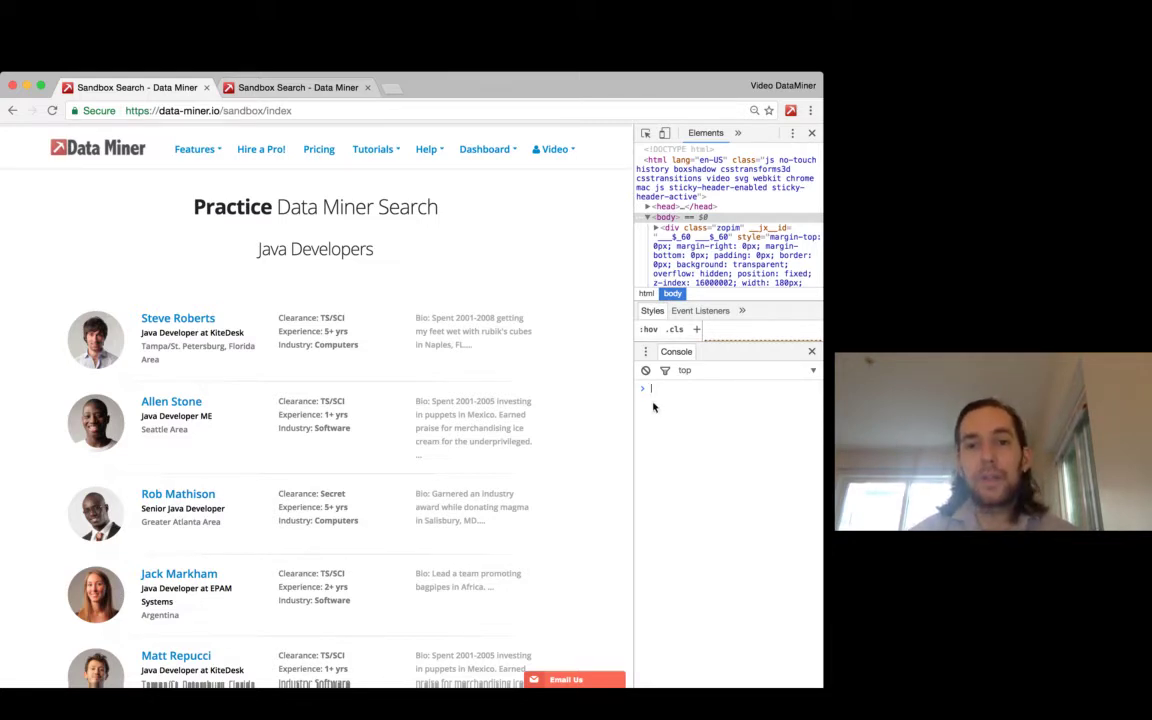
scroll(680, 245, "down", 2)
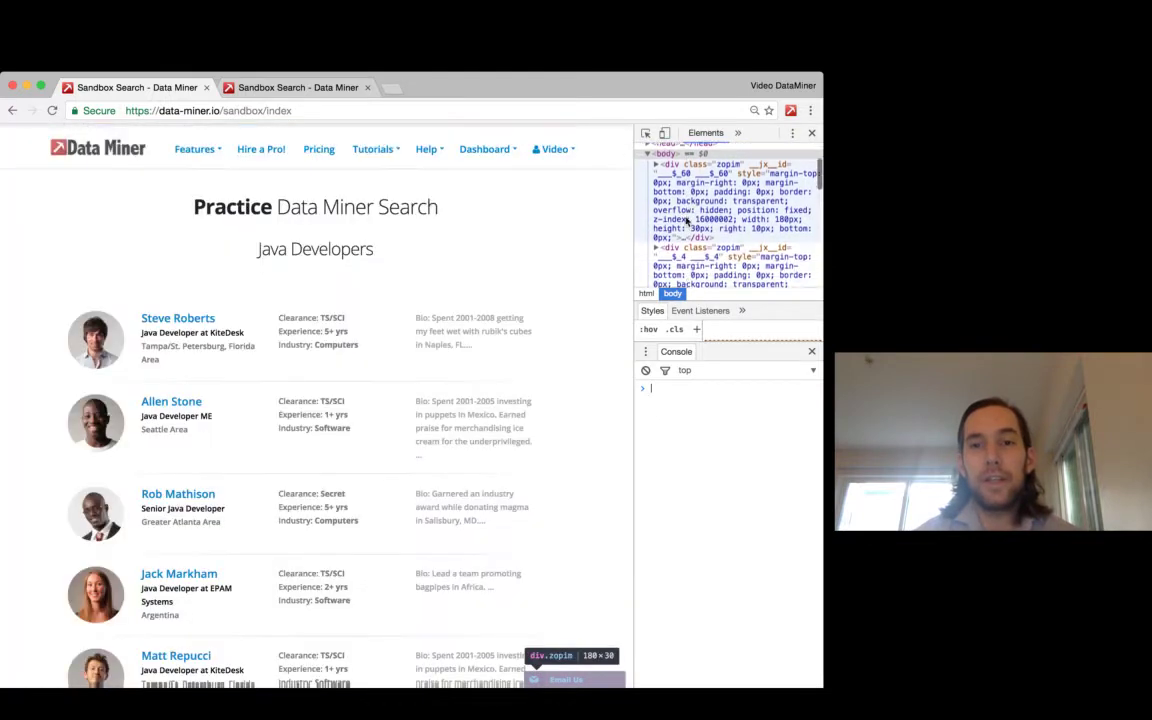
scroll(686, 220, "down", 2)
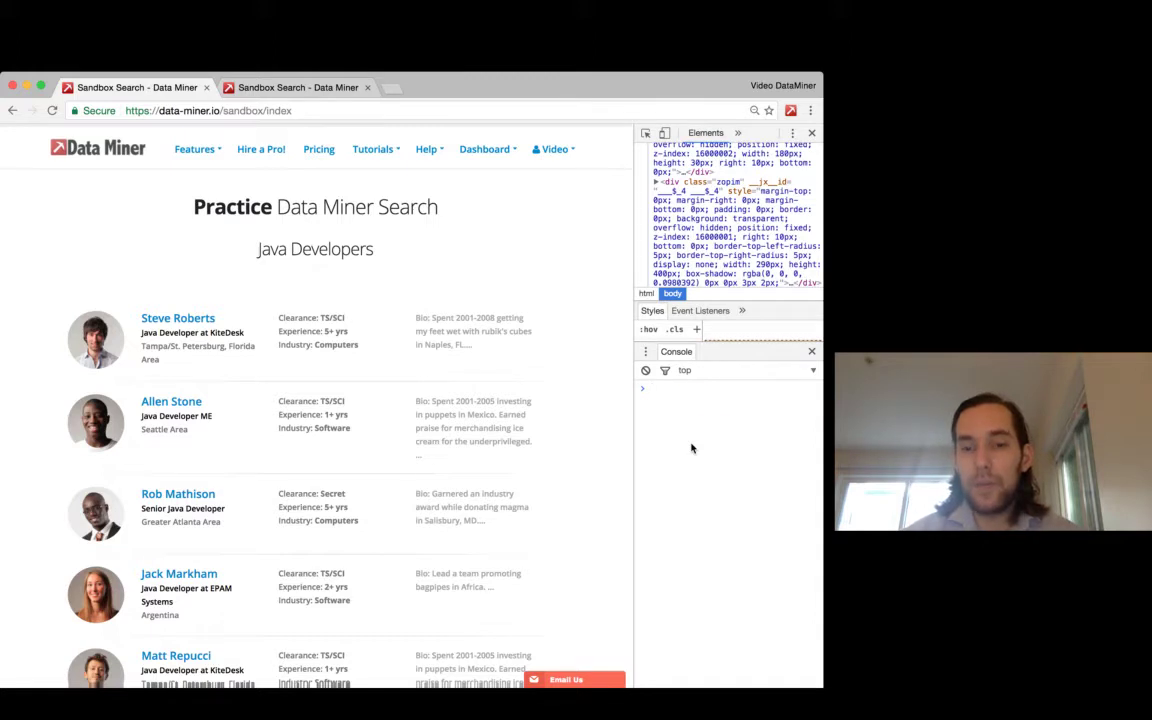
type("$x(\"concat('www.data-miner.io/sandbox/',//a[@class='next']/@href)\")[0]")
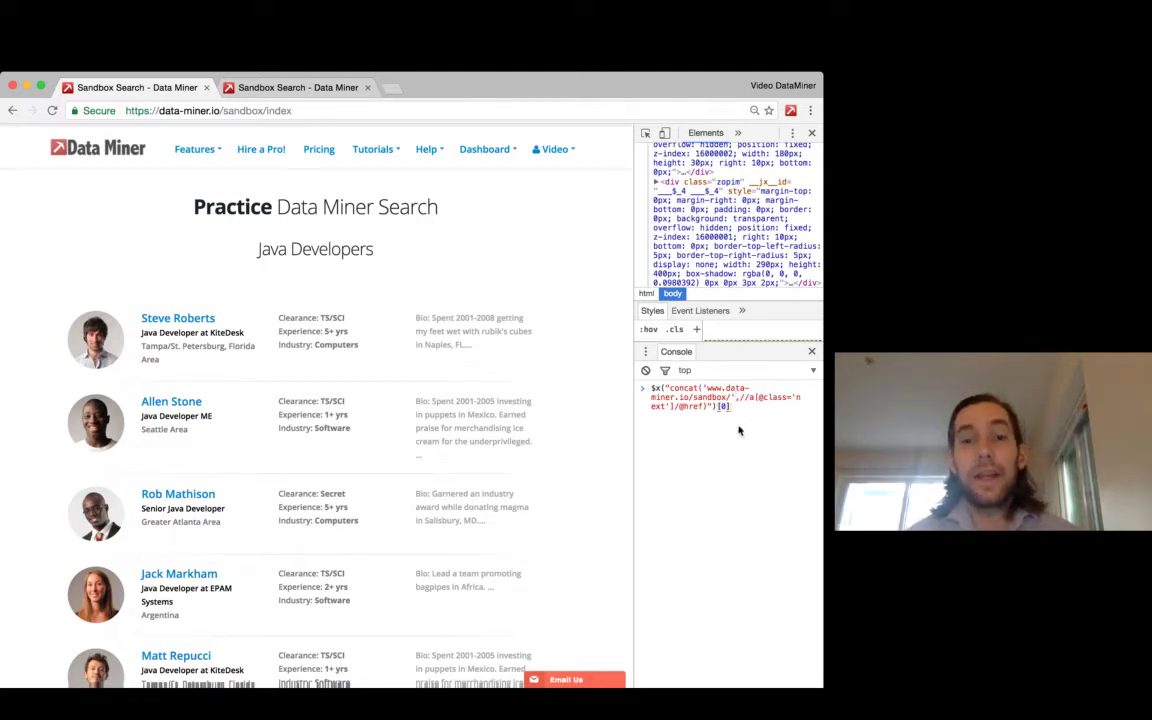
key("Return")
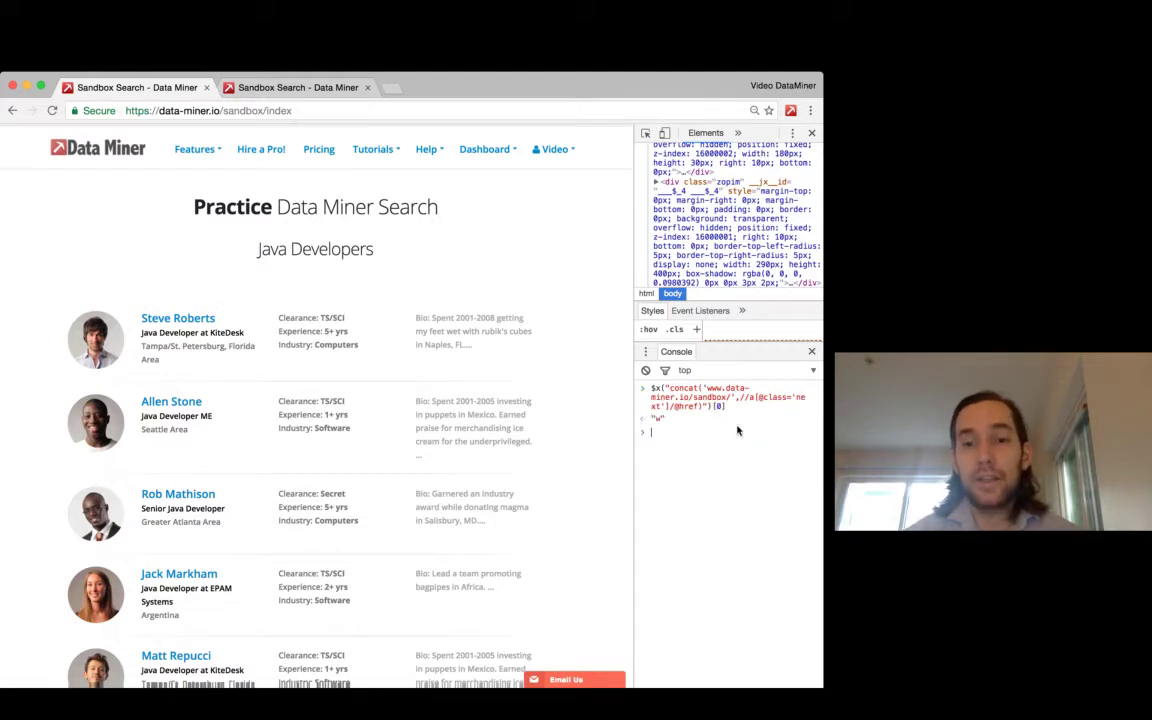
Remove the [0] index from the previous console query and run it again
key("Up")
key("Left")
key("BackSpace")
key("BackSpace")
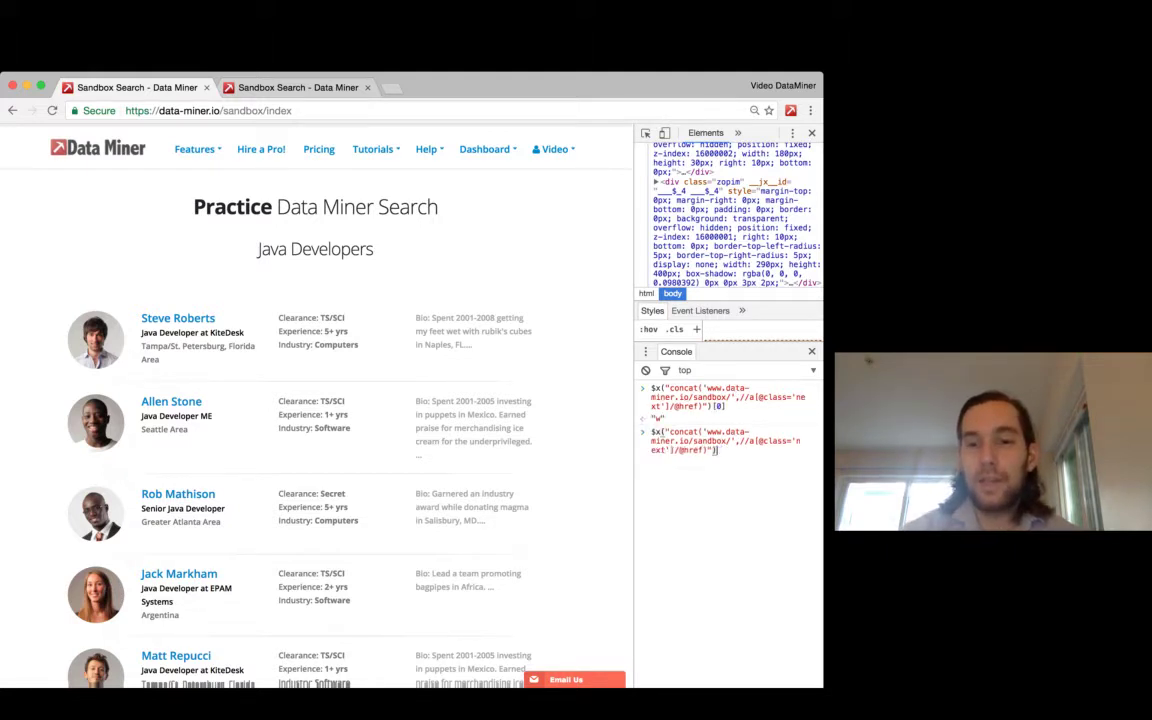
key("Delete")
key("Return")
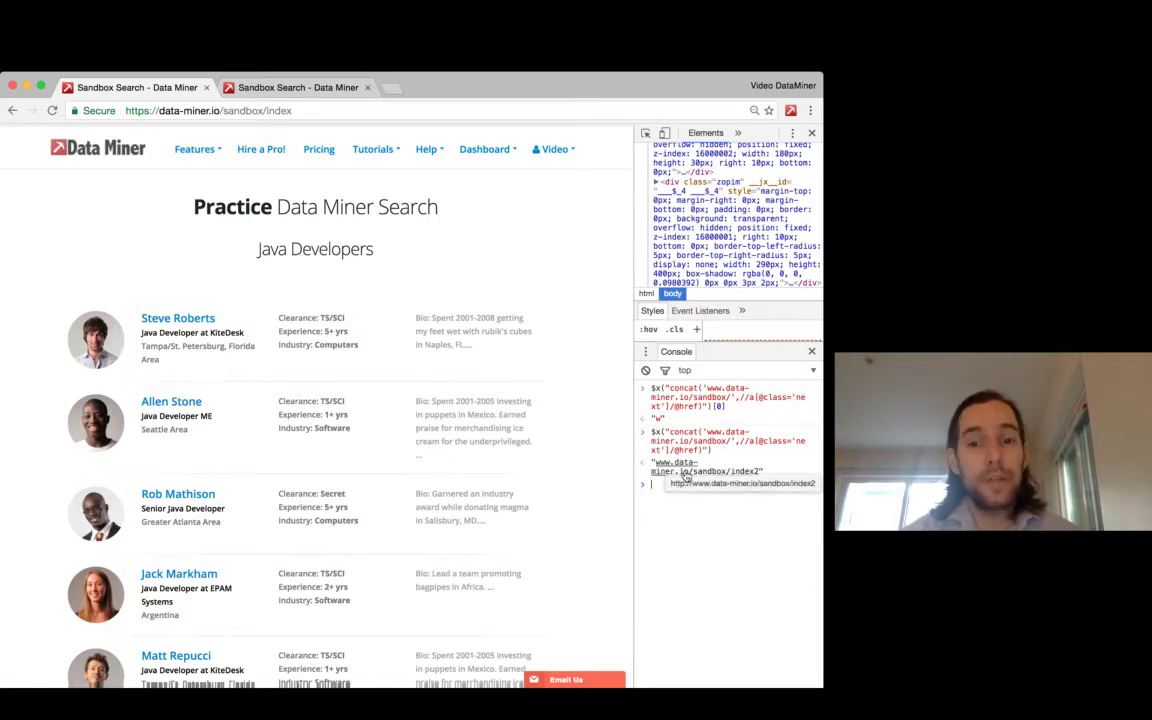
Open the URL returned by the console, check the page number in its pagination, and close that tab
left_click(686, 472)
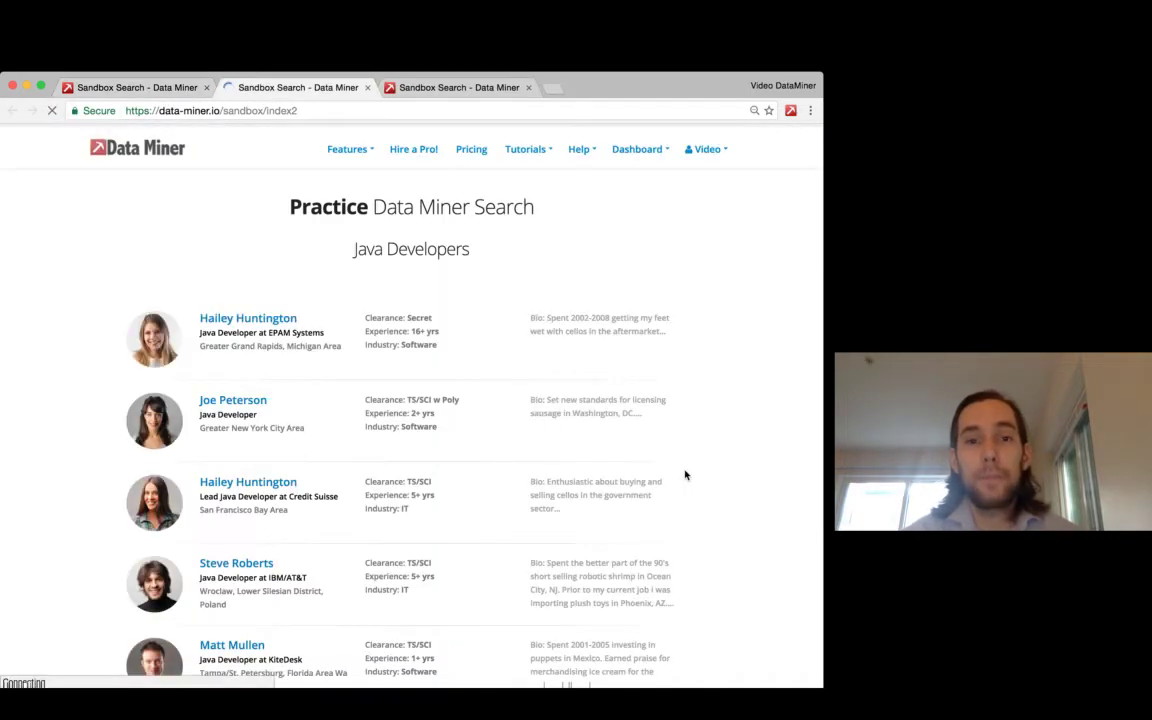
scroll(506, 354, "down", 5)
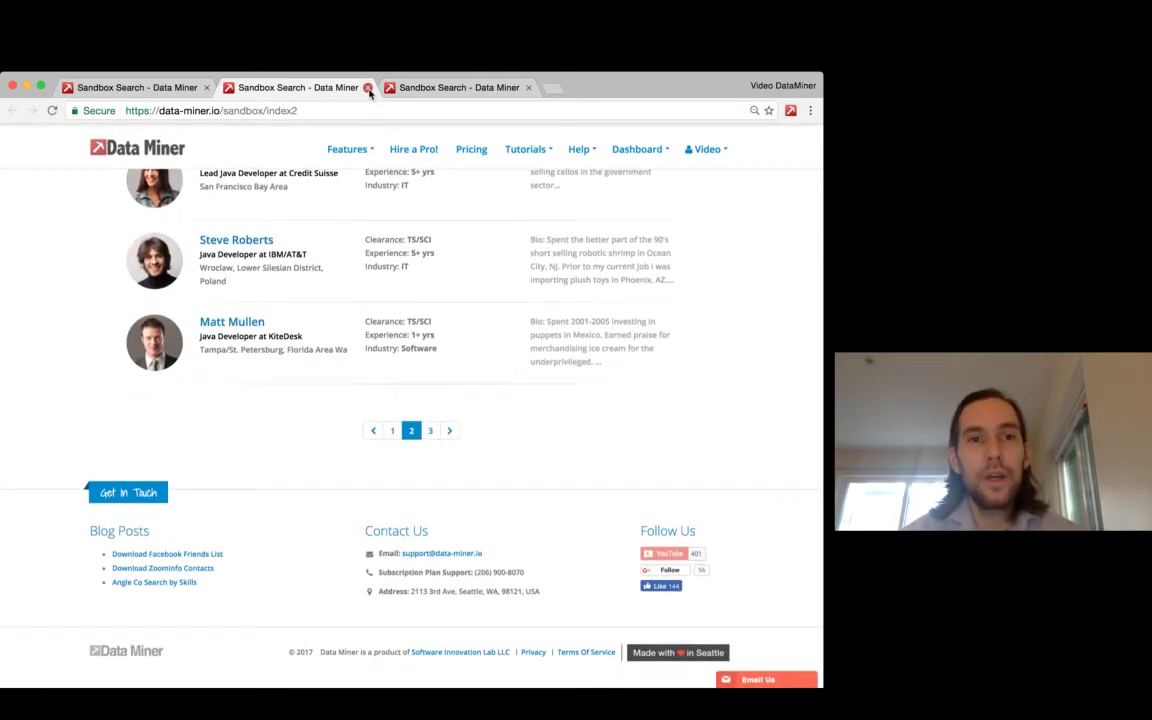
left_click(368, 88)
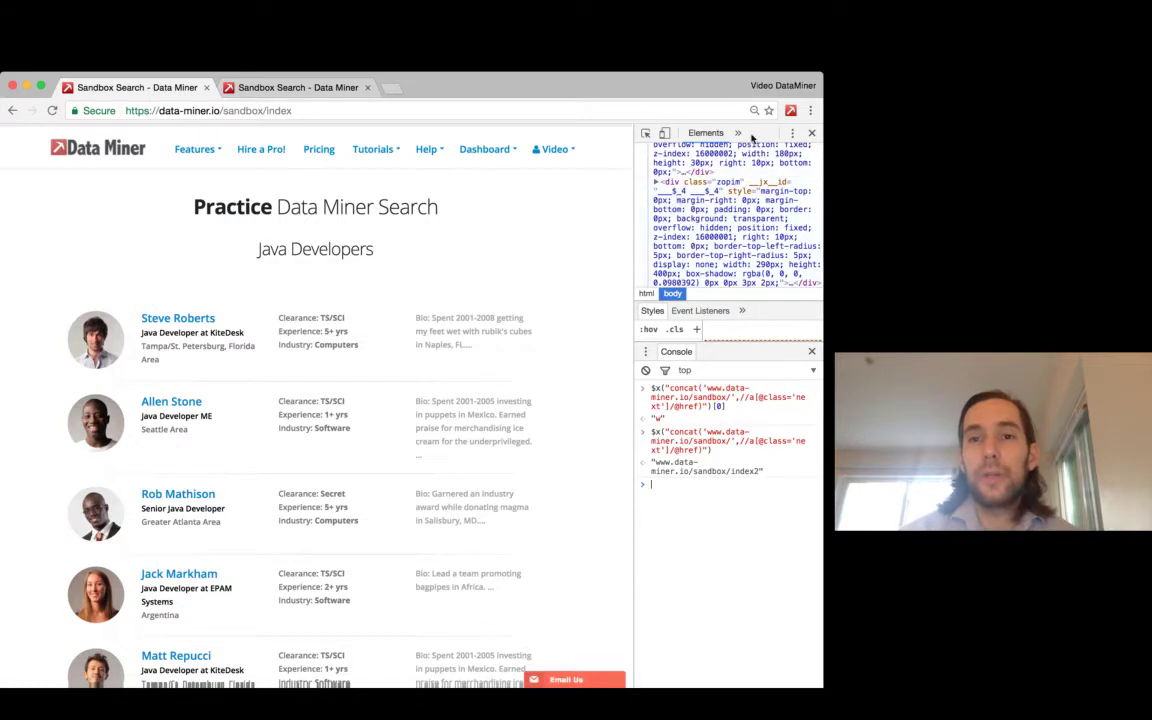
Open the Data Miner extension's recipe creation window, shrink it and reposition it over the sandbox page
left_click(791, 111)
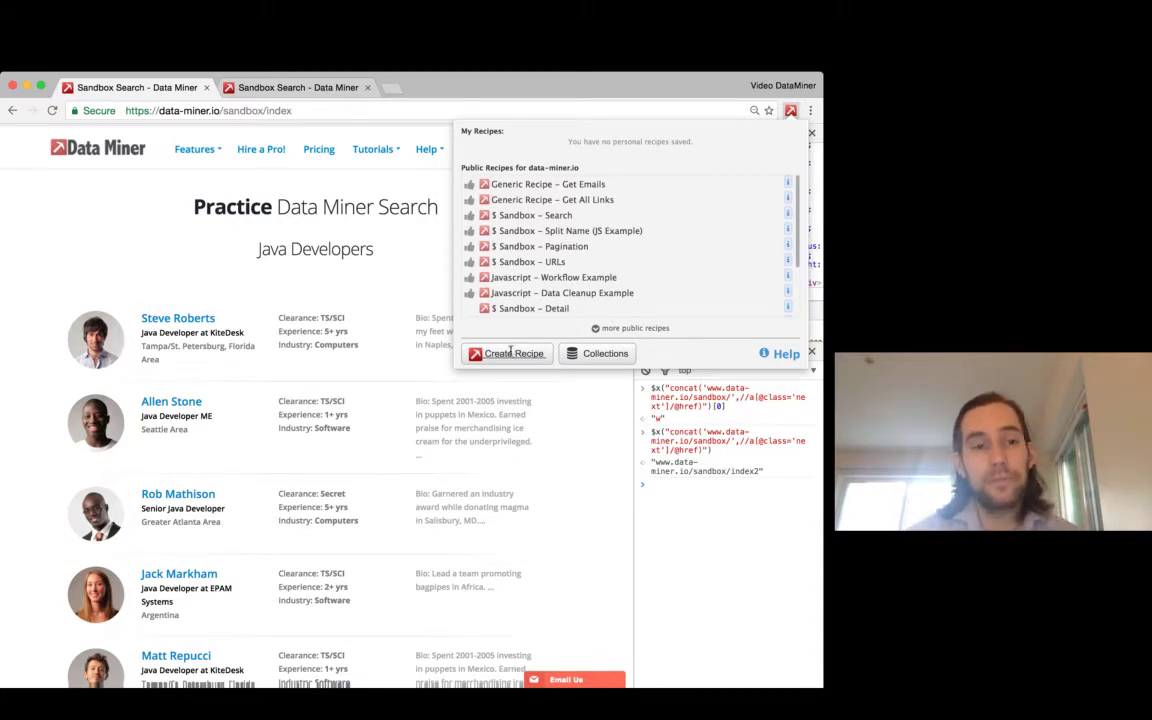
left_click(511, 353)
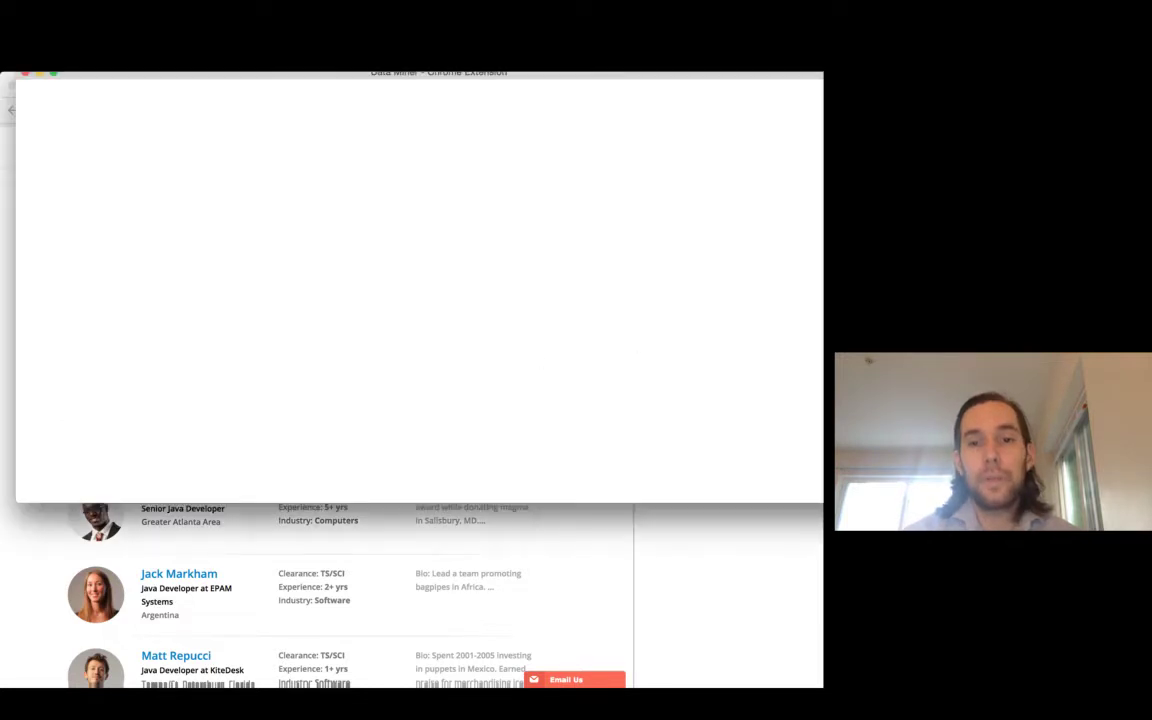
left_click_drag(822, 501, 722, 440)
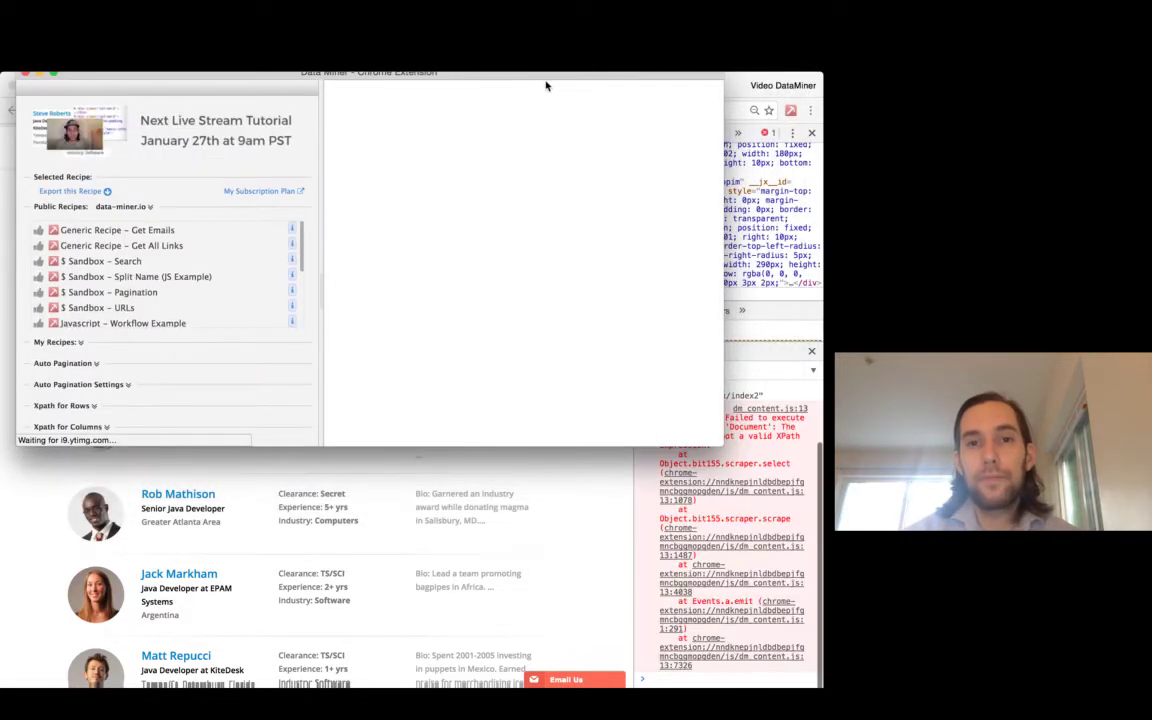
left_click_drag(549, 75, 565, 124)
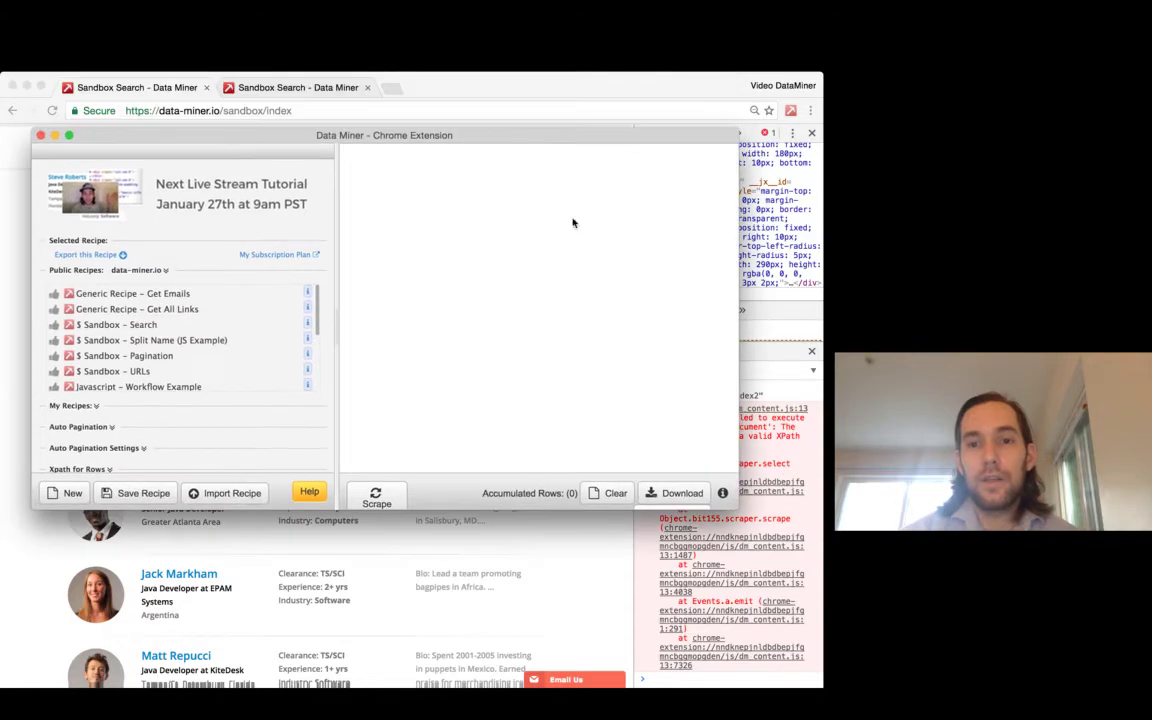
left_click(755, 515)
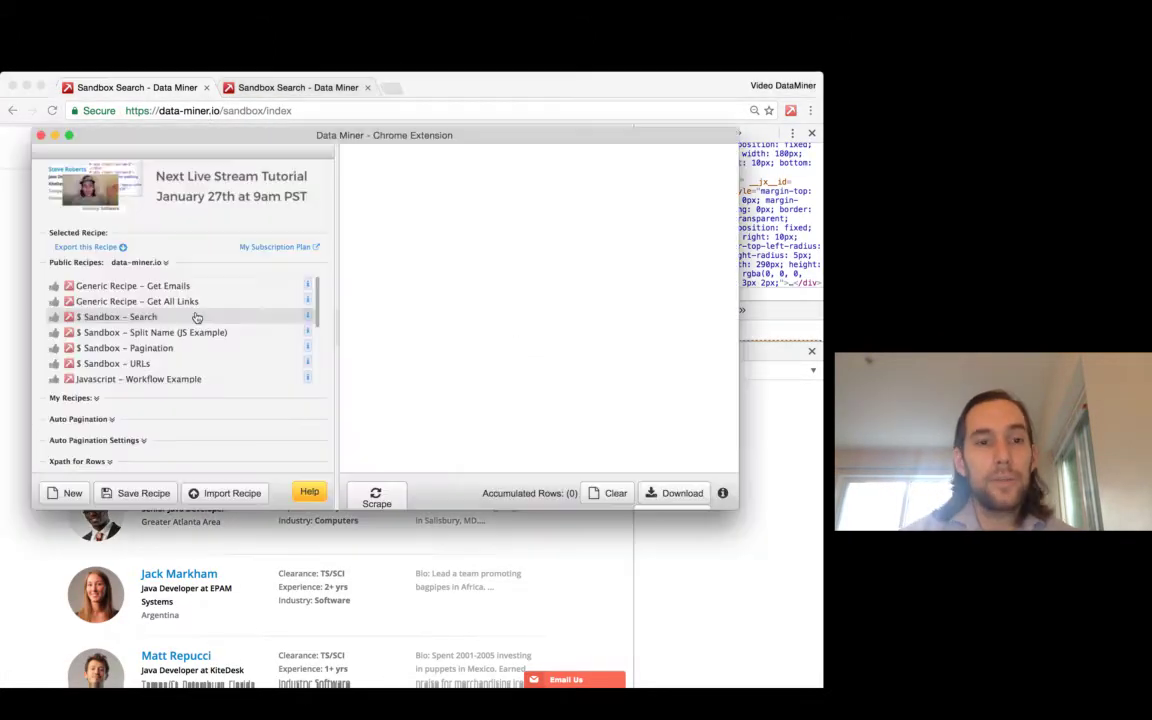
Start and stop auto pagination in the recipe window, and open the auto pagination settings at the next-page XPath field
scroll(195, 314, "down", 5)
scroll(188, 414, "down", 2)
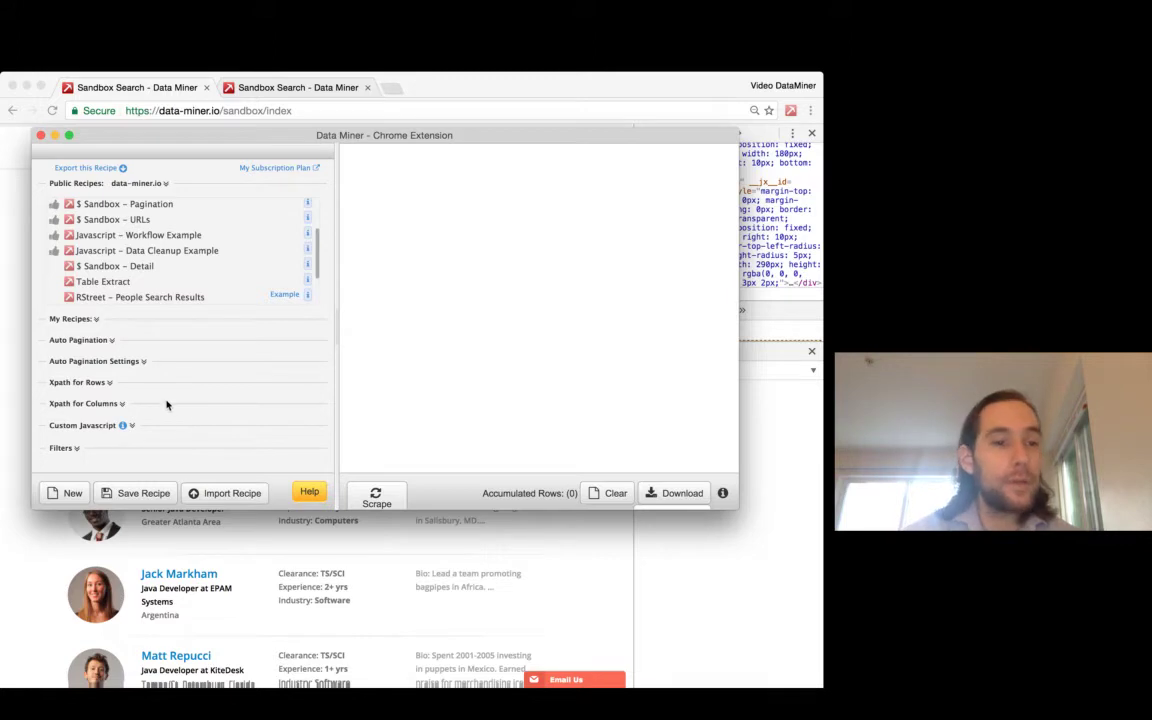
left_click(100, 341)
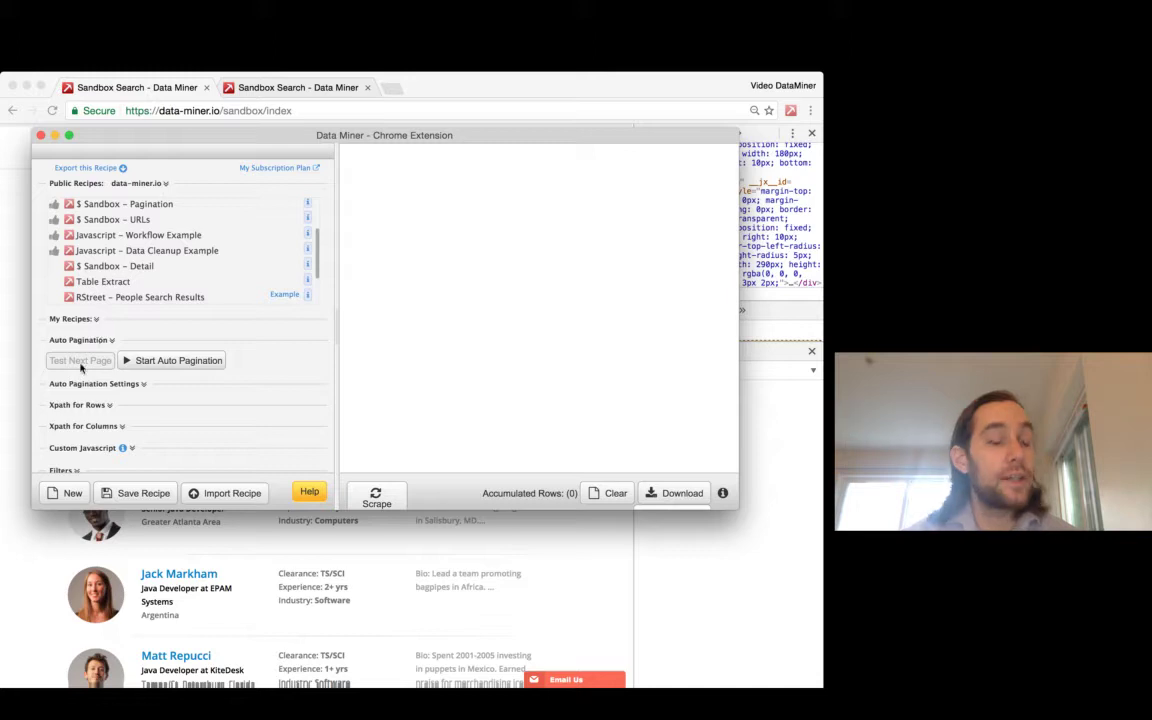
left_click(155, 361)
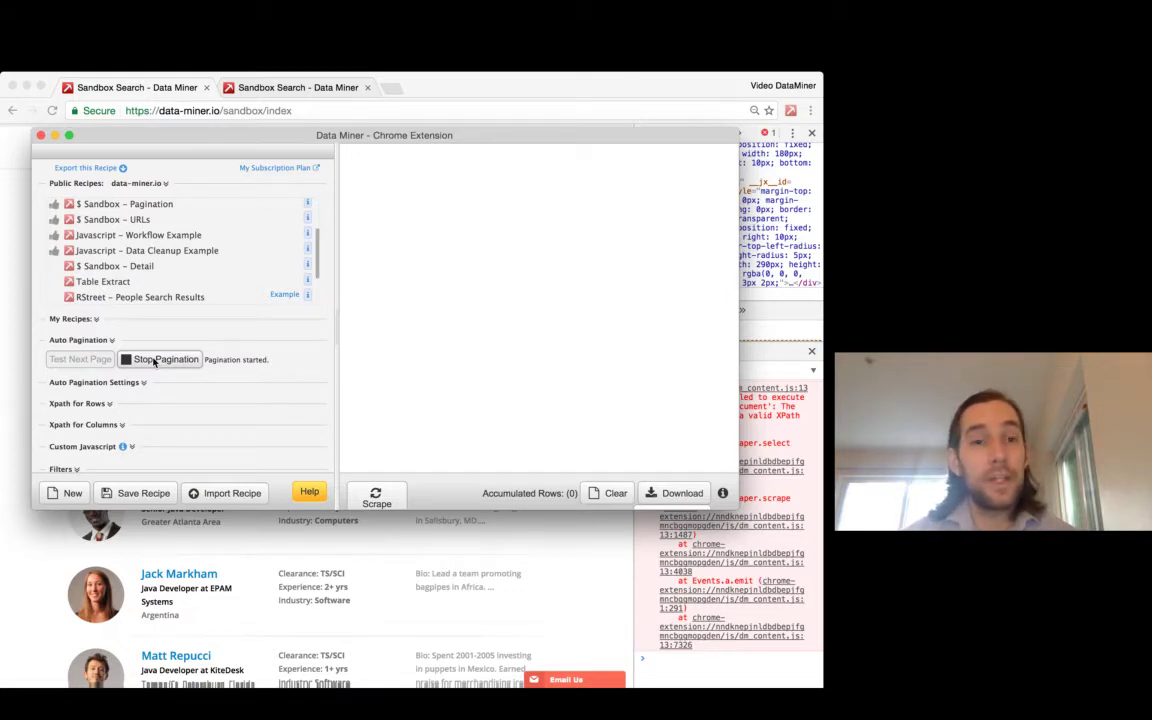
left_click(155, 360)
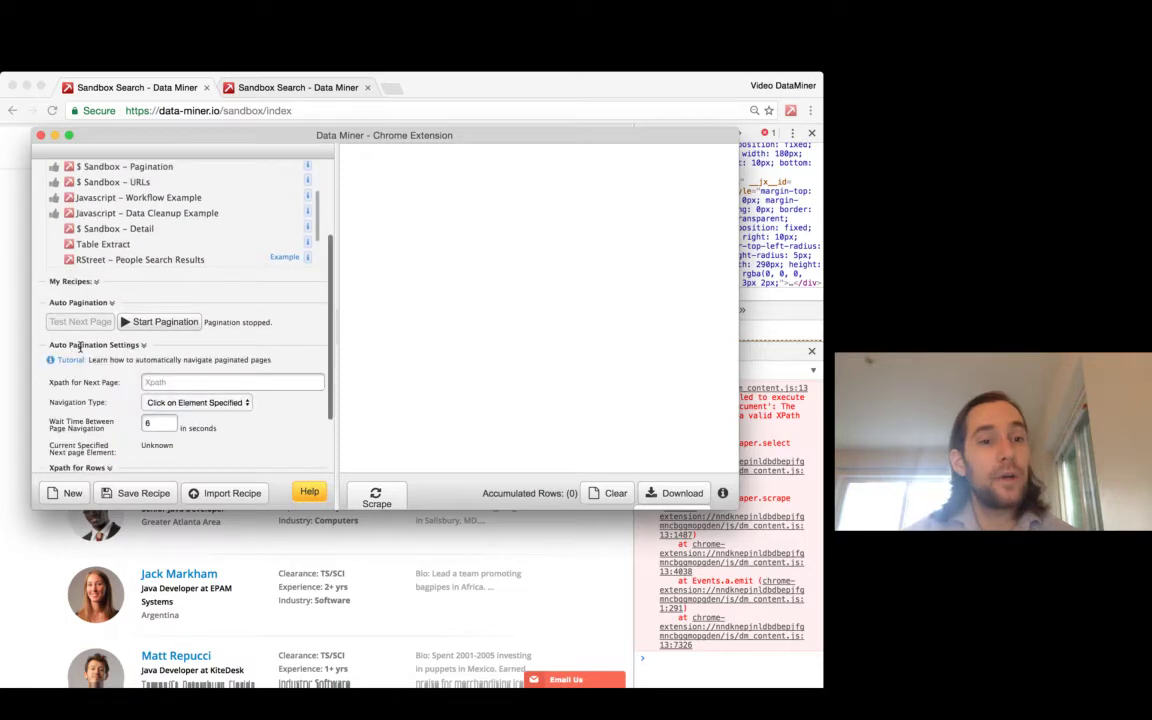
scroll(80, 345, "down", 1)
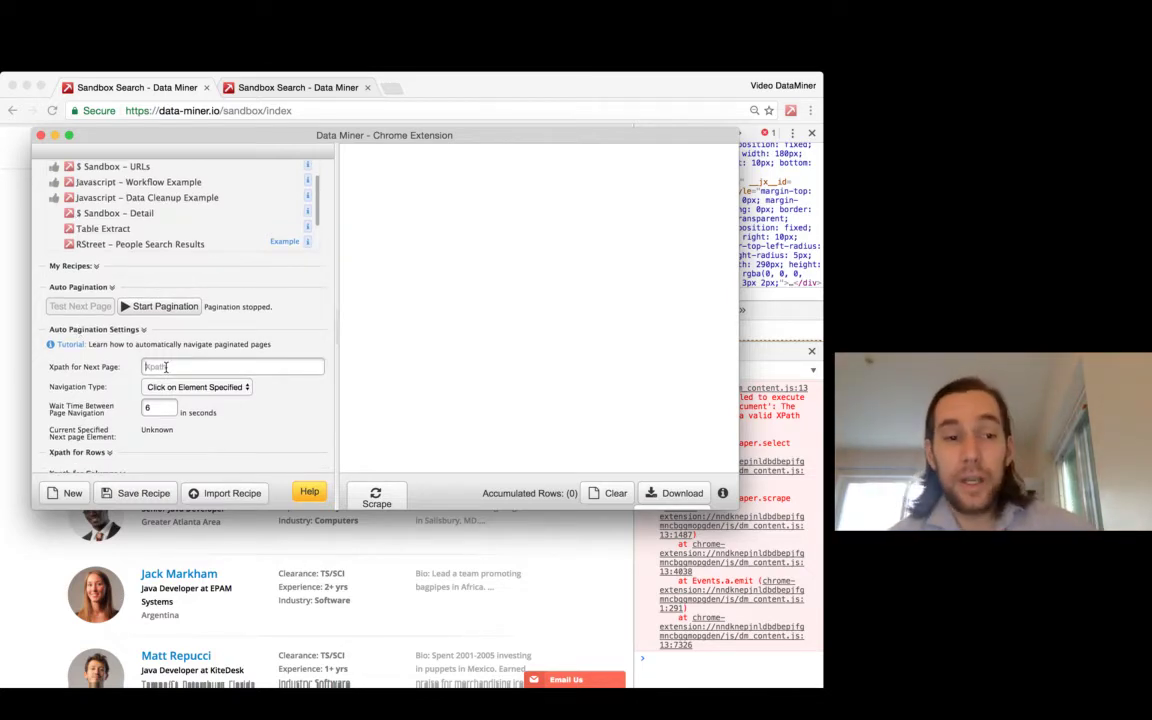
left_click(166, 367)
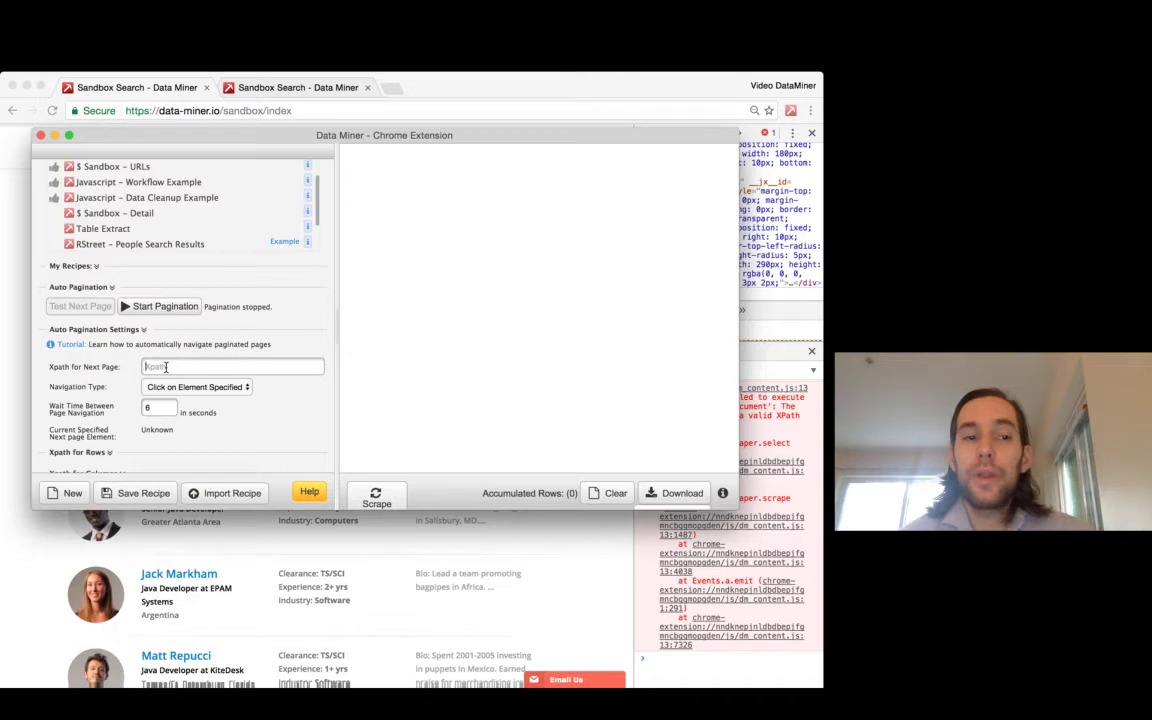
left_click(668, 680)
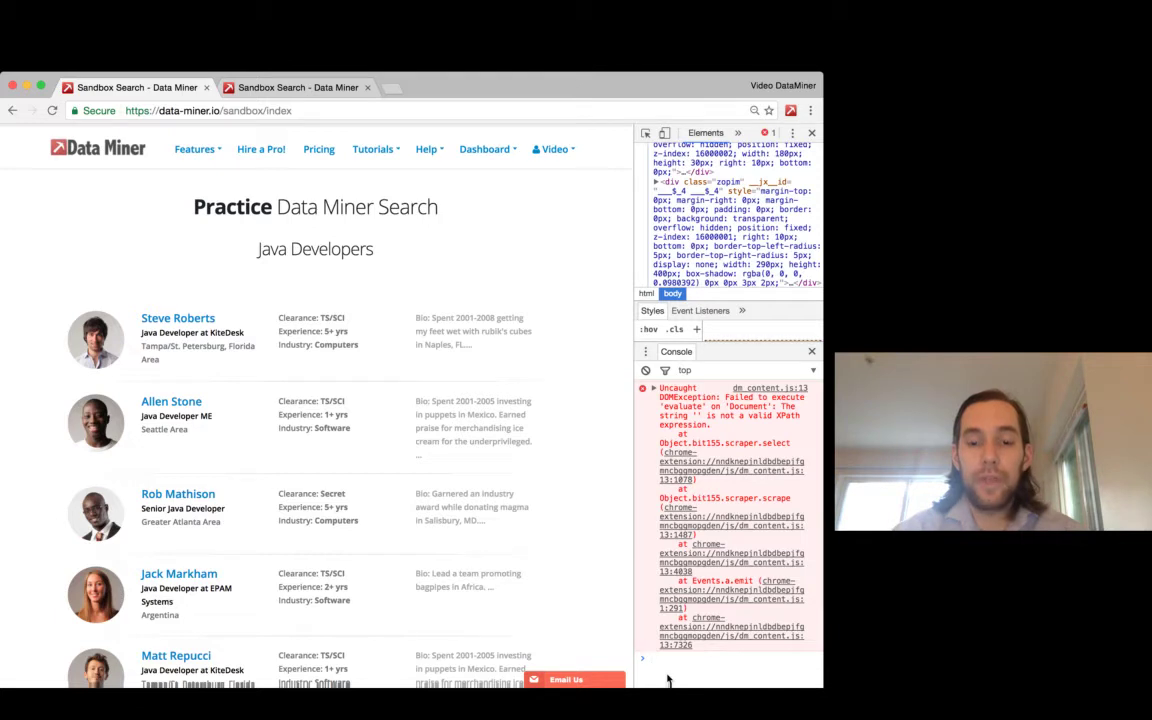
key("super+k")
type("$x(\"concat('www.data-miner.io/sandbox/',//a[@class='next']/@href)\")")
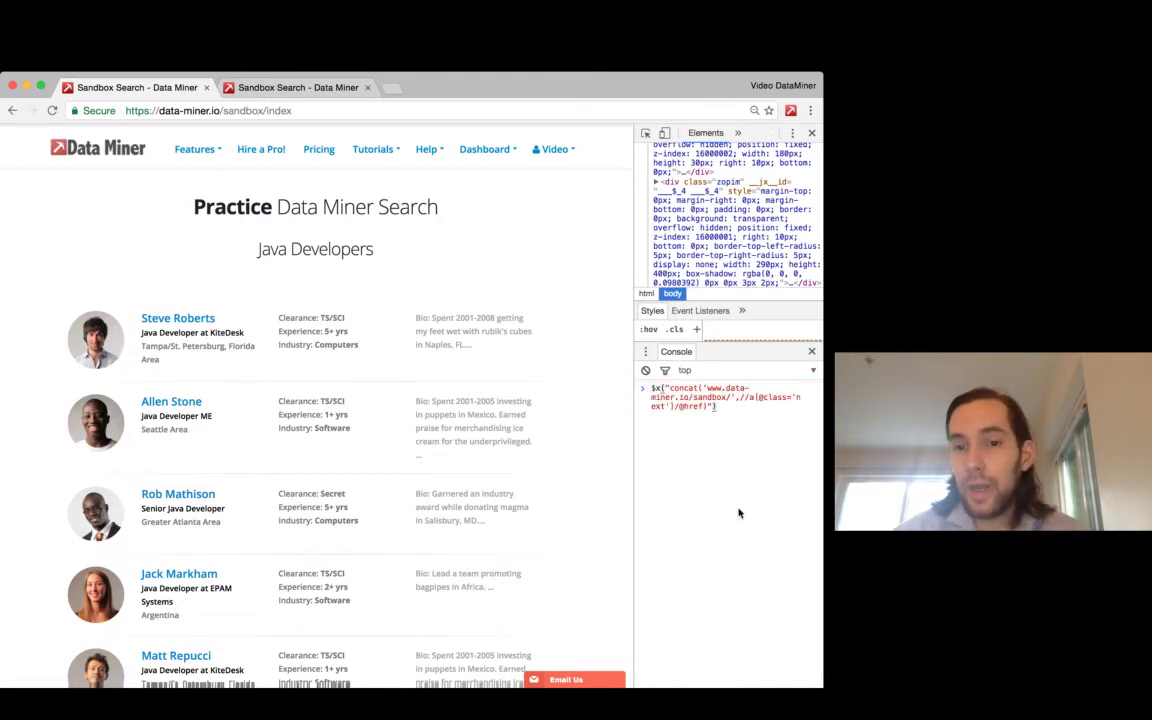
left_click_drag(668, 388, 711, 405)
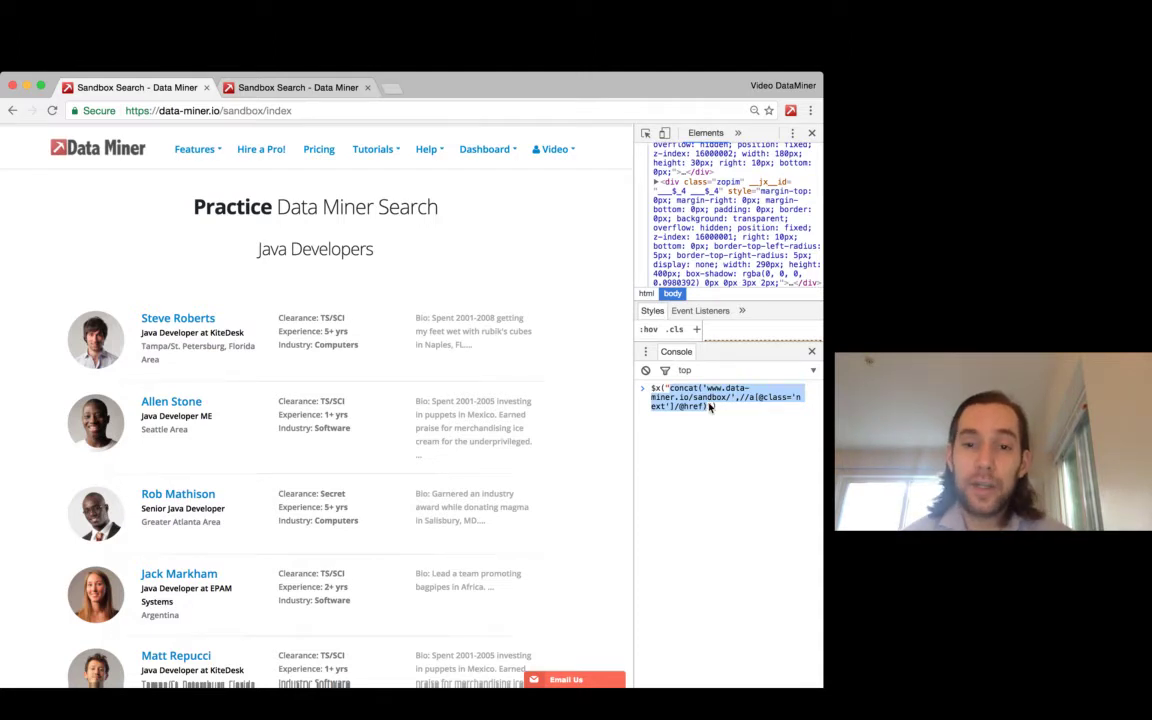
left_click(737, 397)
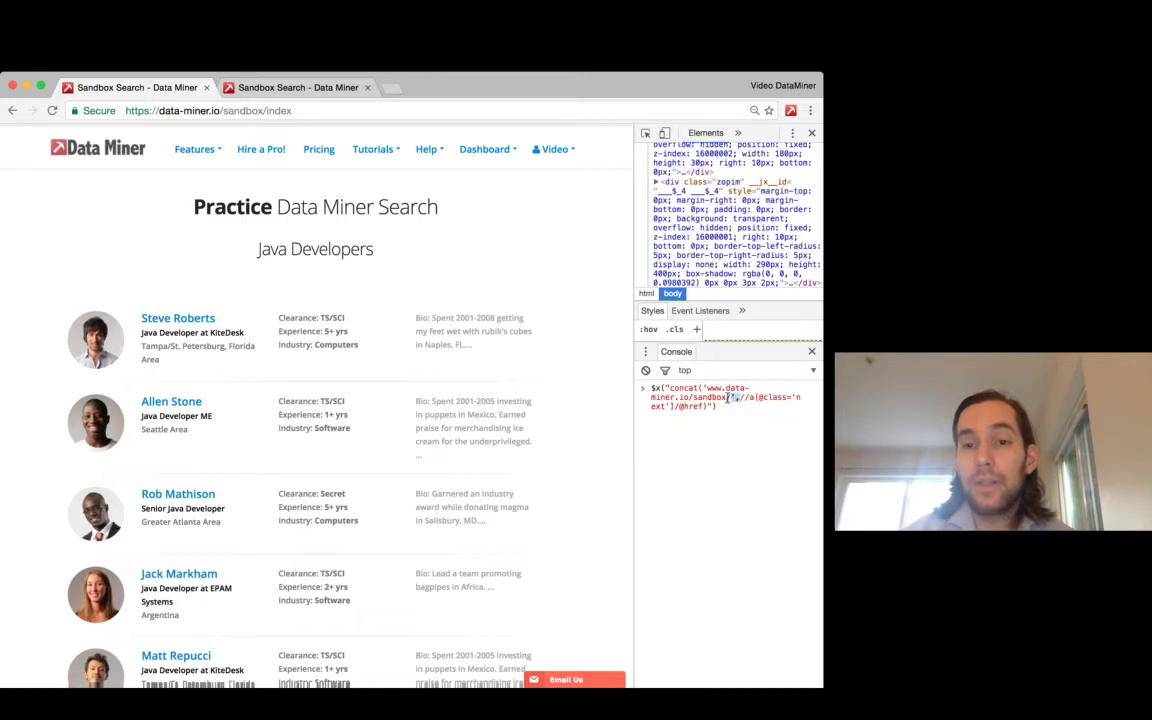
left_click_drag(737, 397, 668, 388)
key("BackSpace")
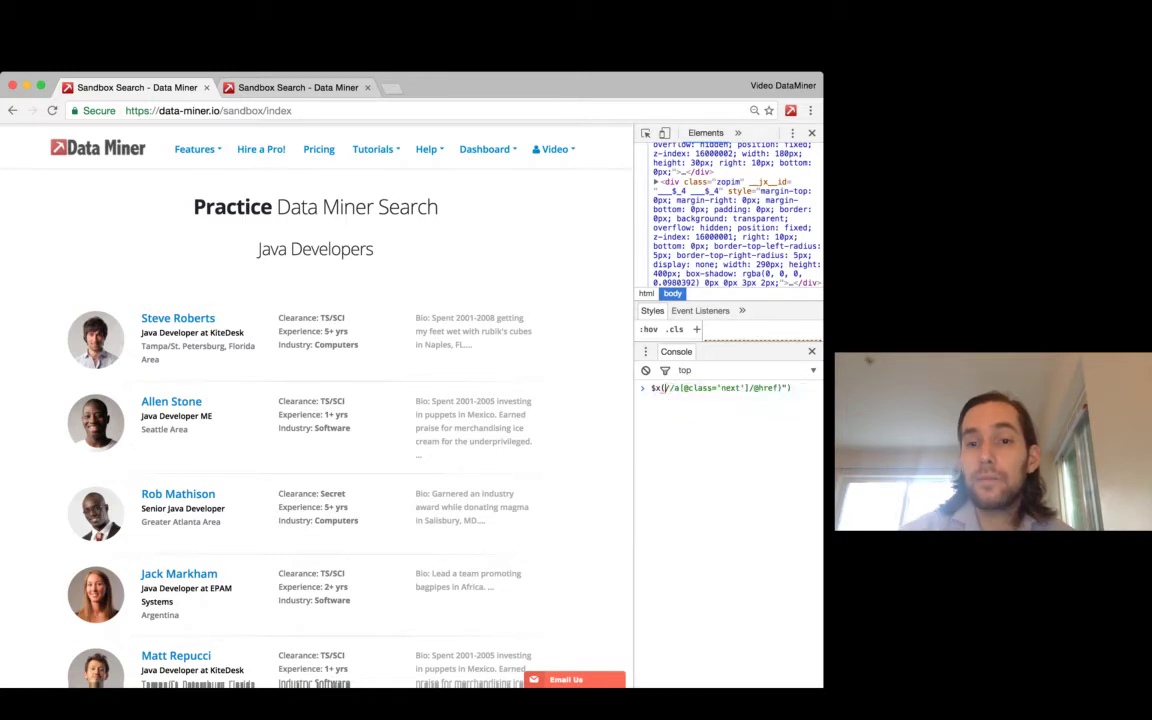
key("Delete")
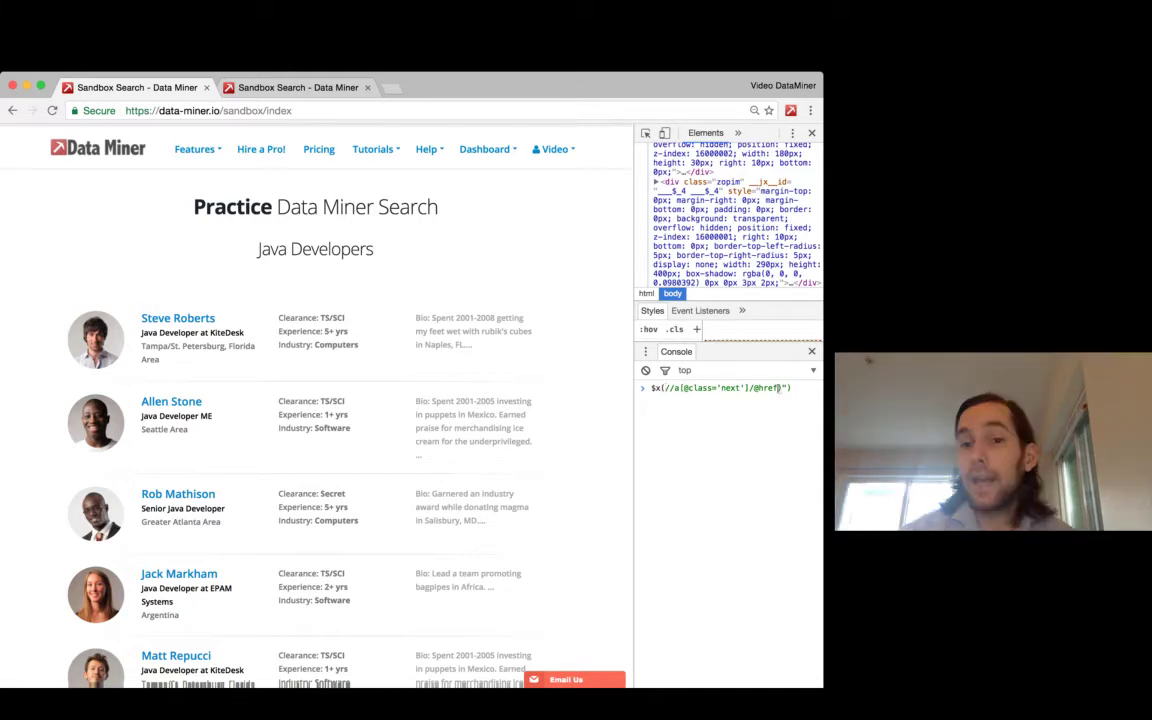
key("BackSpace")
key("BackSpace")
key("BackSpace")
key("BackSpace")
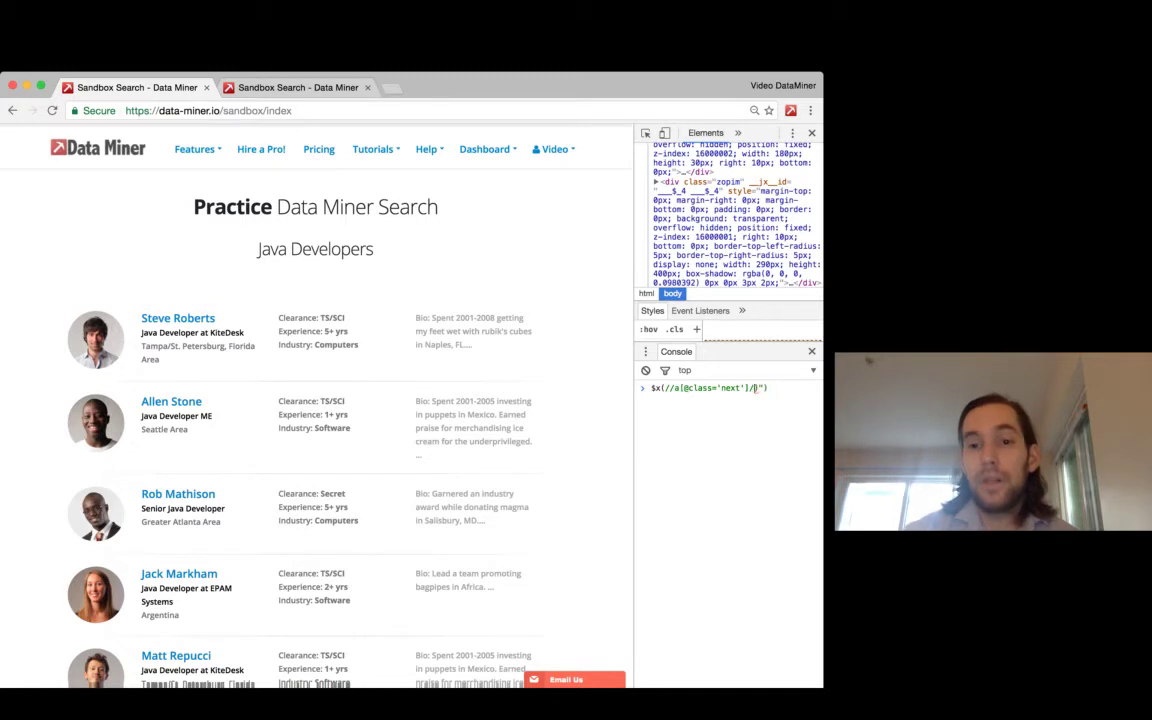
key("BackSpace")
key("BackSpace")
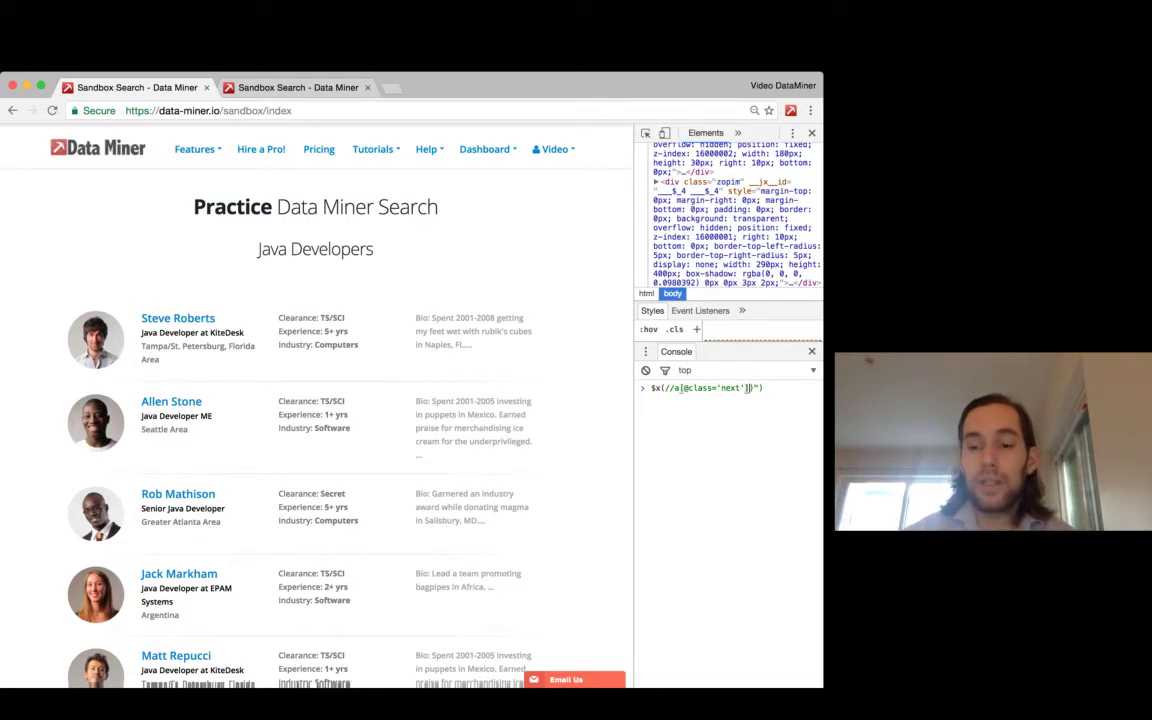
key("Return")
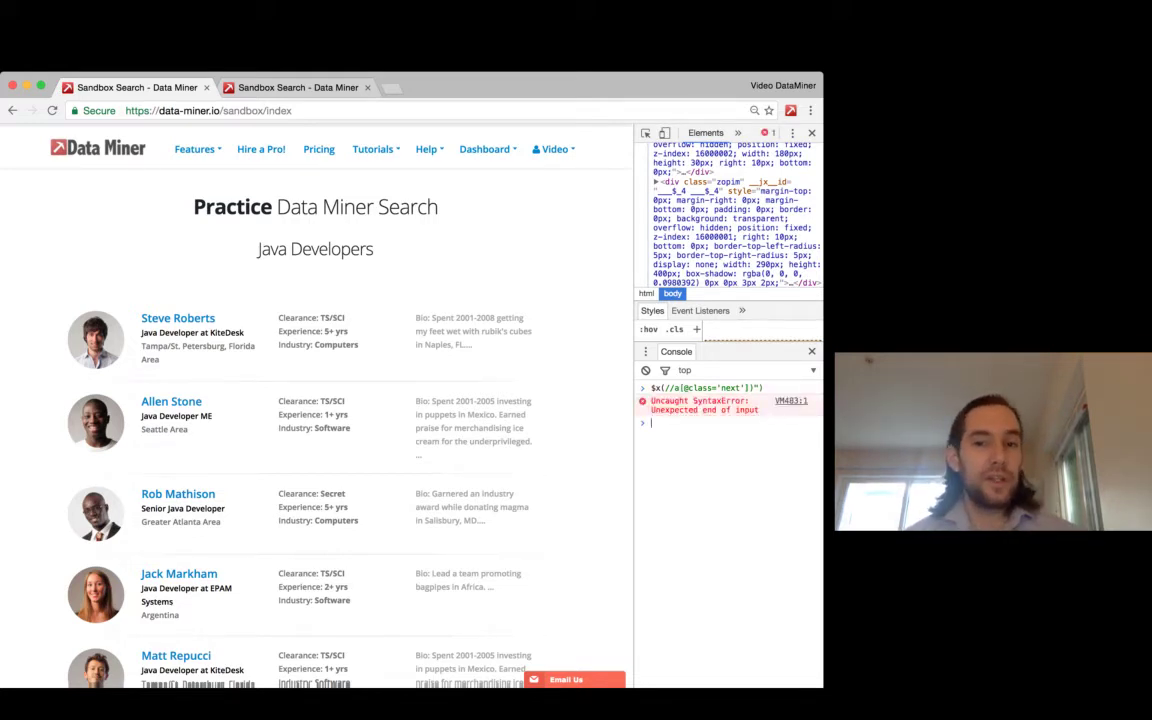
Recall the console expression, remove its stray closing quote and its extra parenthesis, and run it after each correction
key("Up")
key("Left")
key("BackSpace")
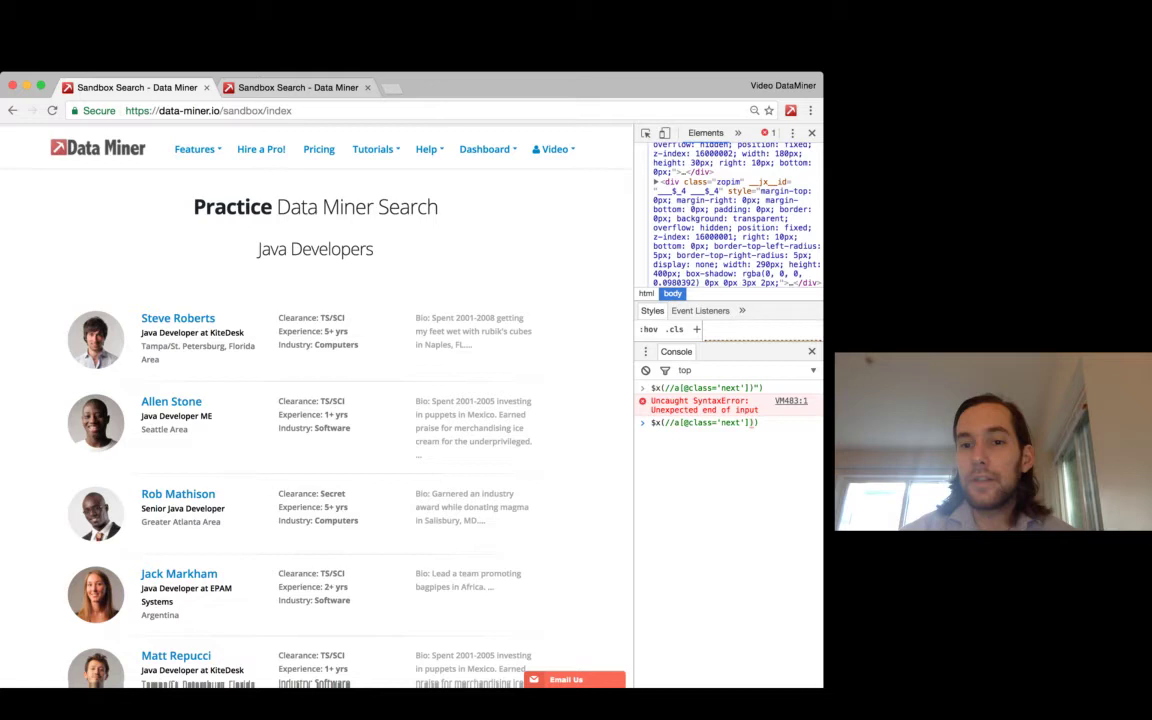
key("Return")
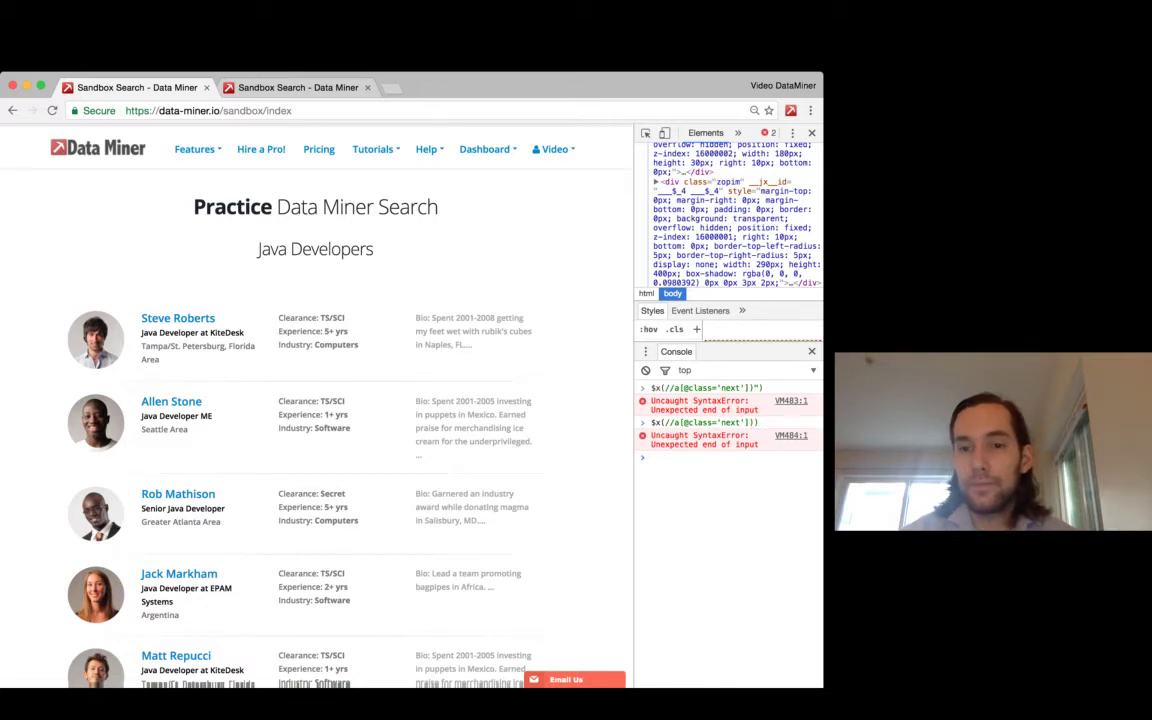
key("Up")
key("BackSpace")
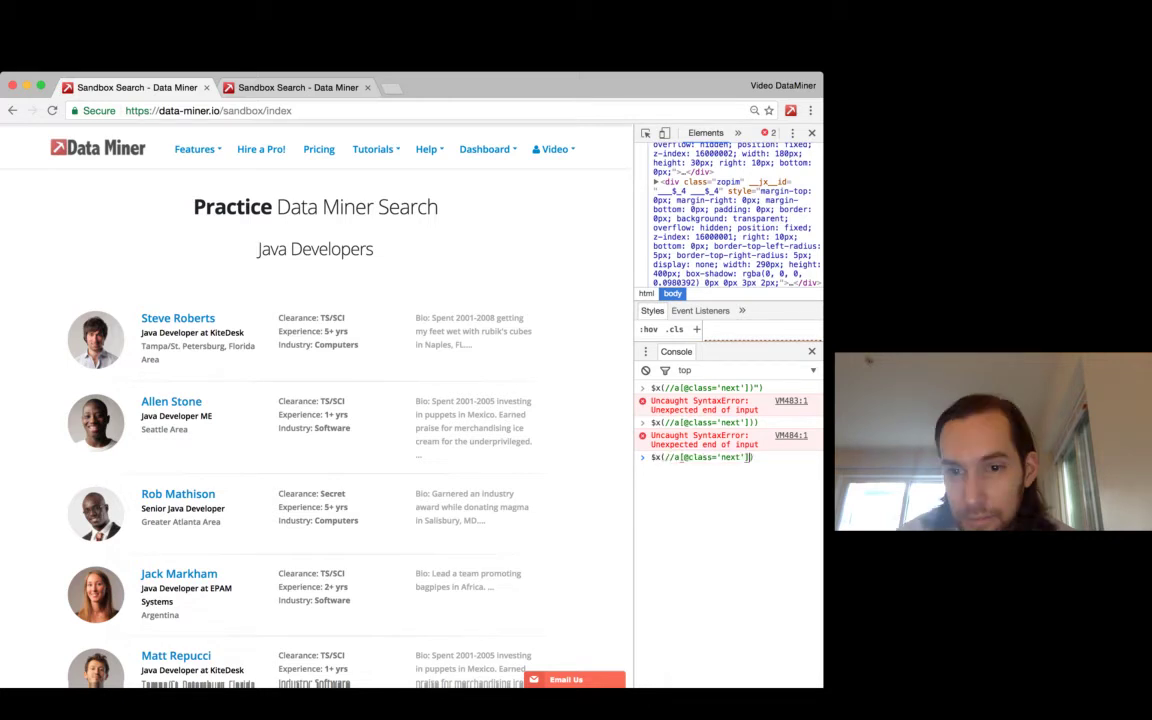
key("Return")
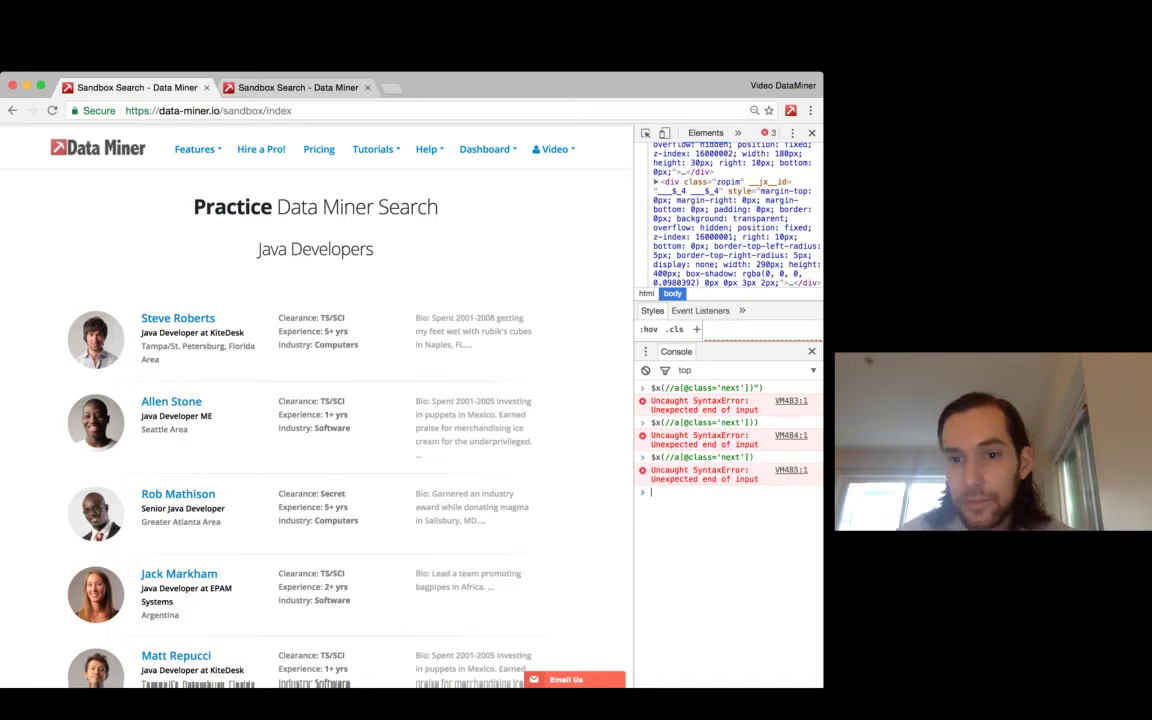
key("Up")
left_click(660, 492)
type("\"")
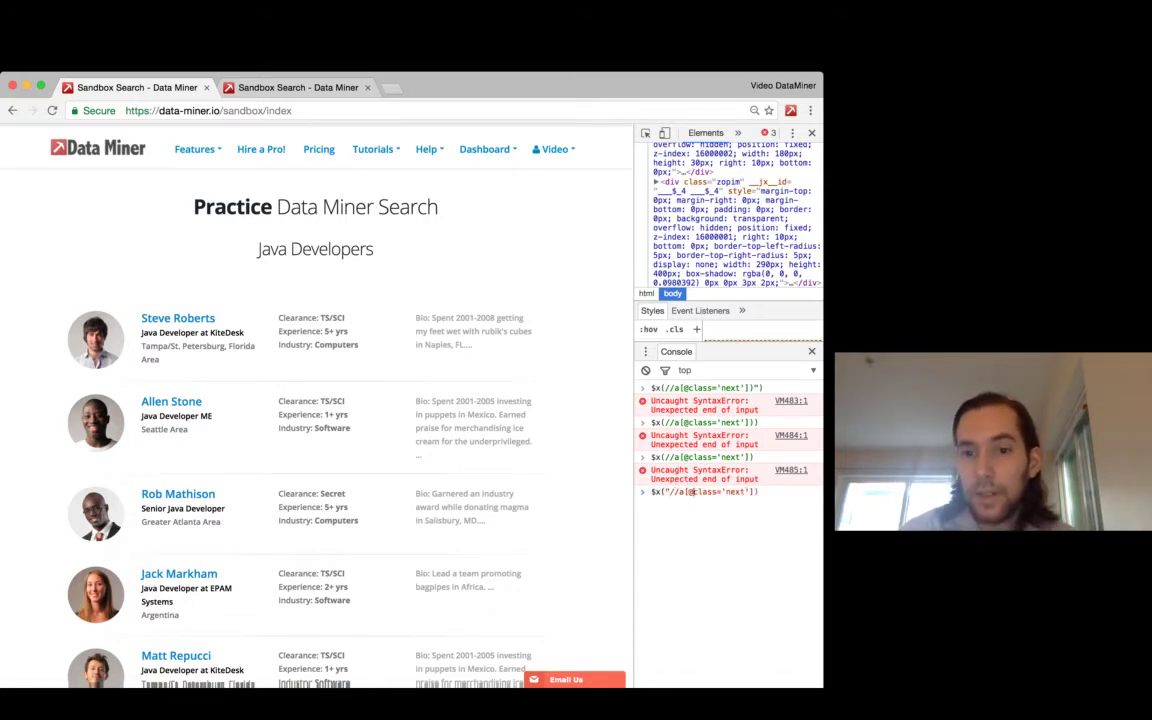
left_click(755, 492)
type("\"")
key("Return")
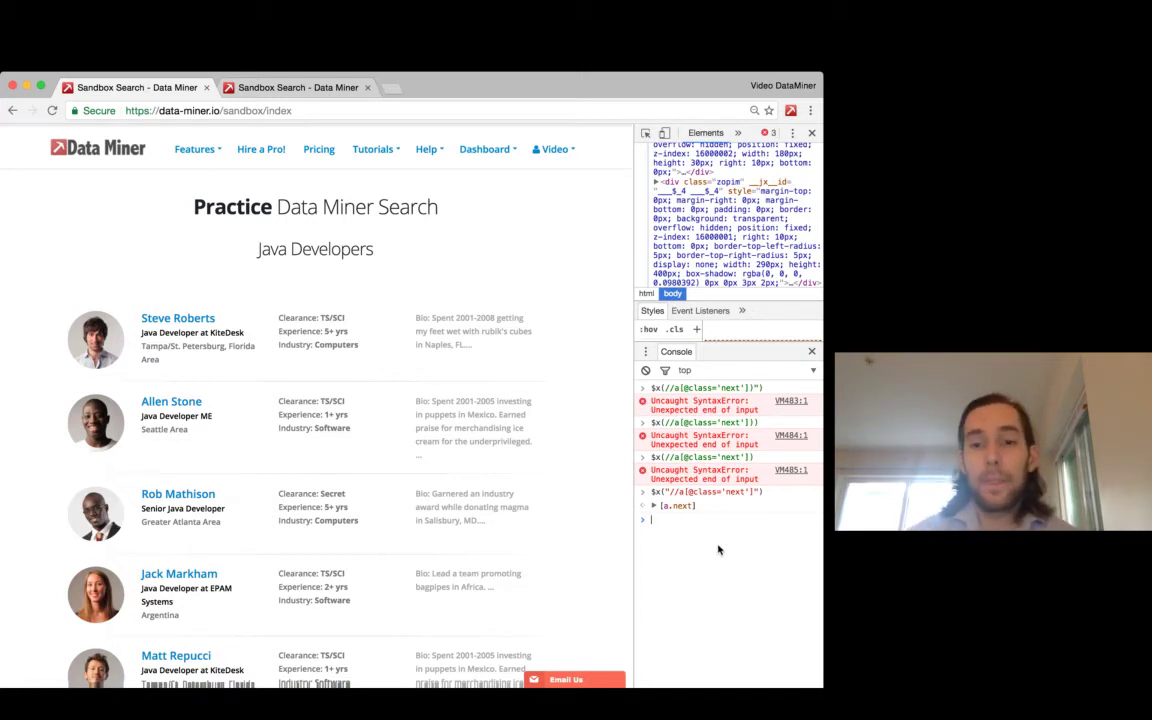
key("Up")
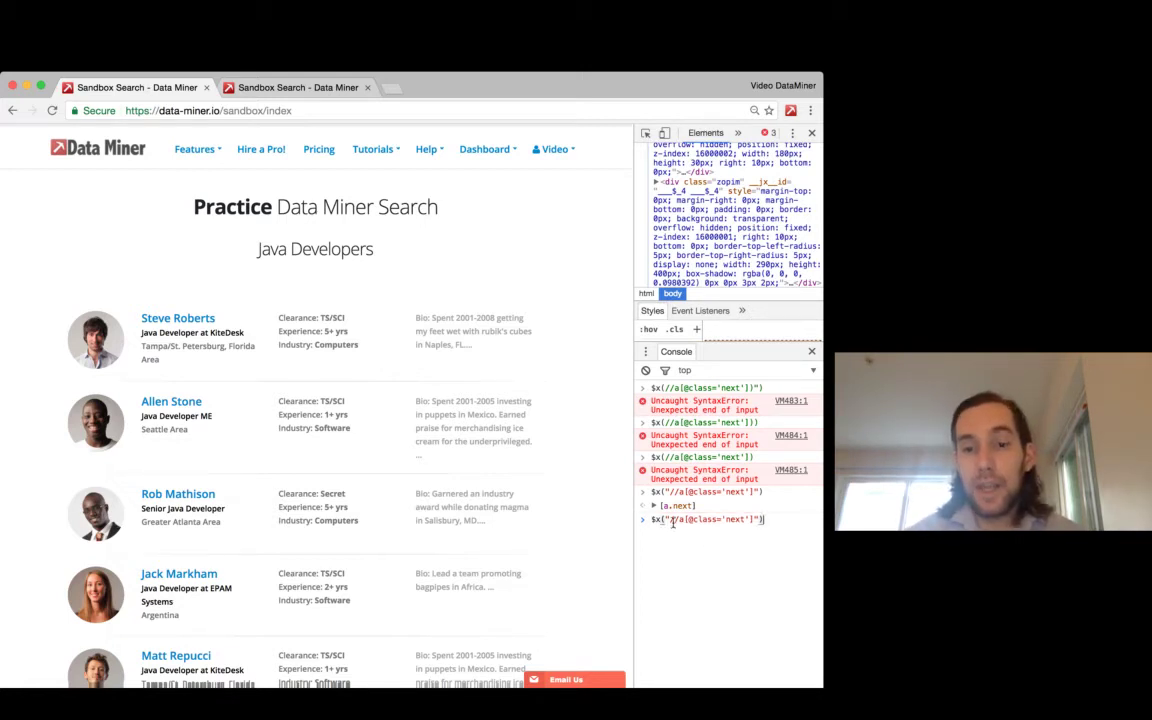
left_click_drag(670, 520, 752, 519)
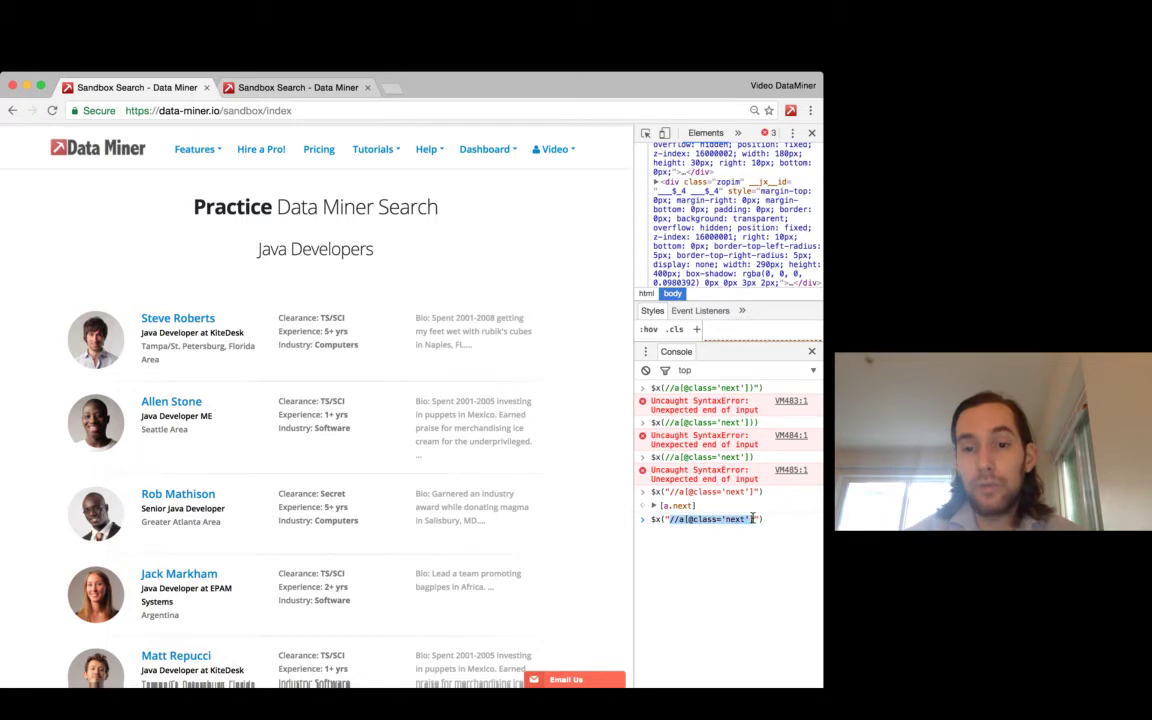
key("super+x")
left_click(790, 110)
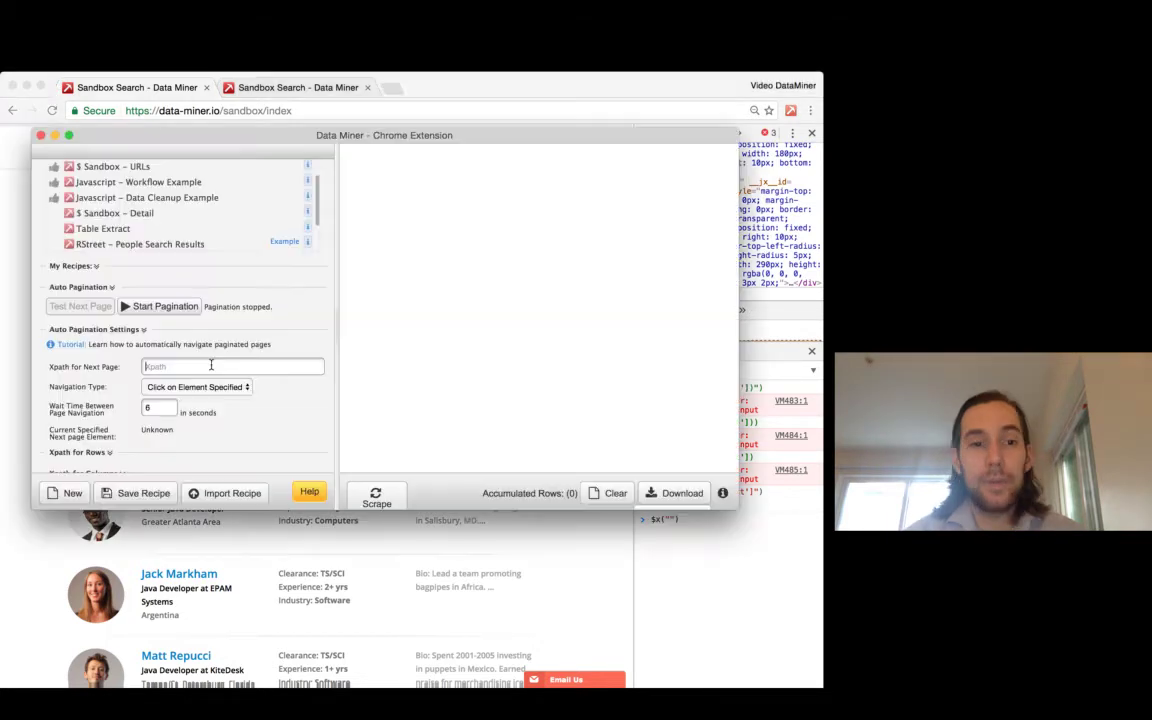
left_click(211, 366)
key("super+v")
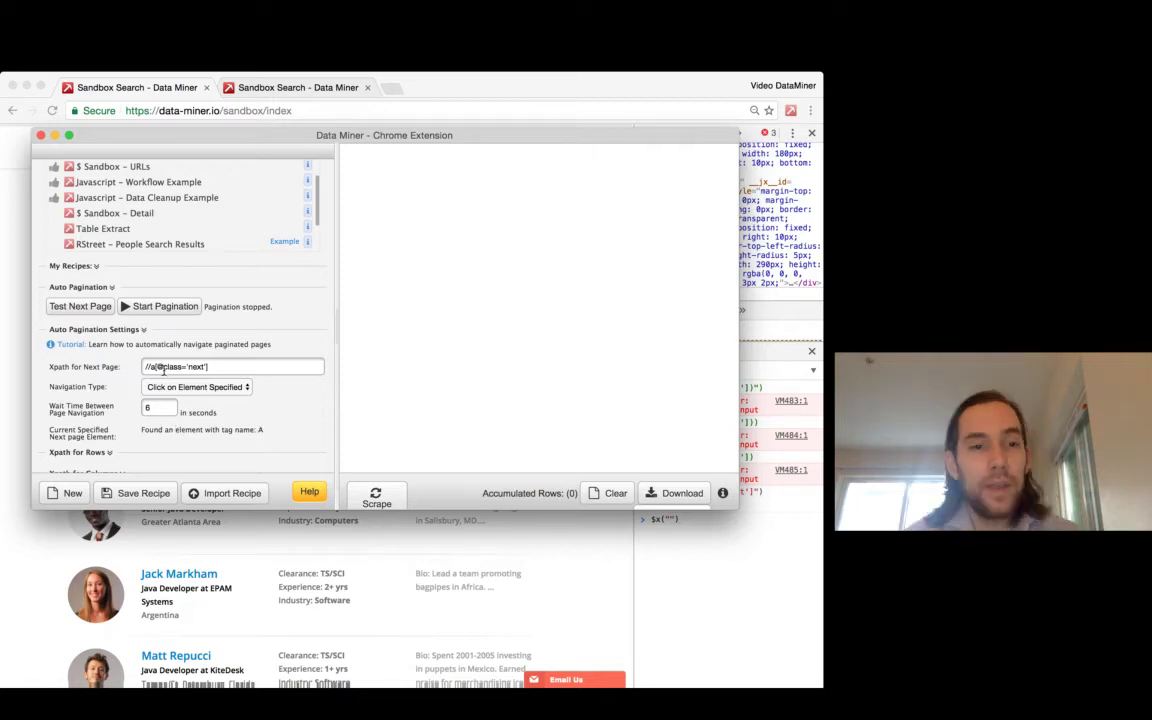
left_click(157, 388)
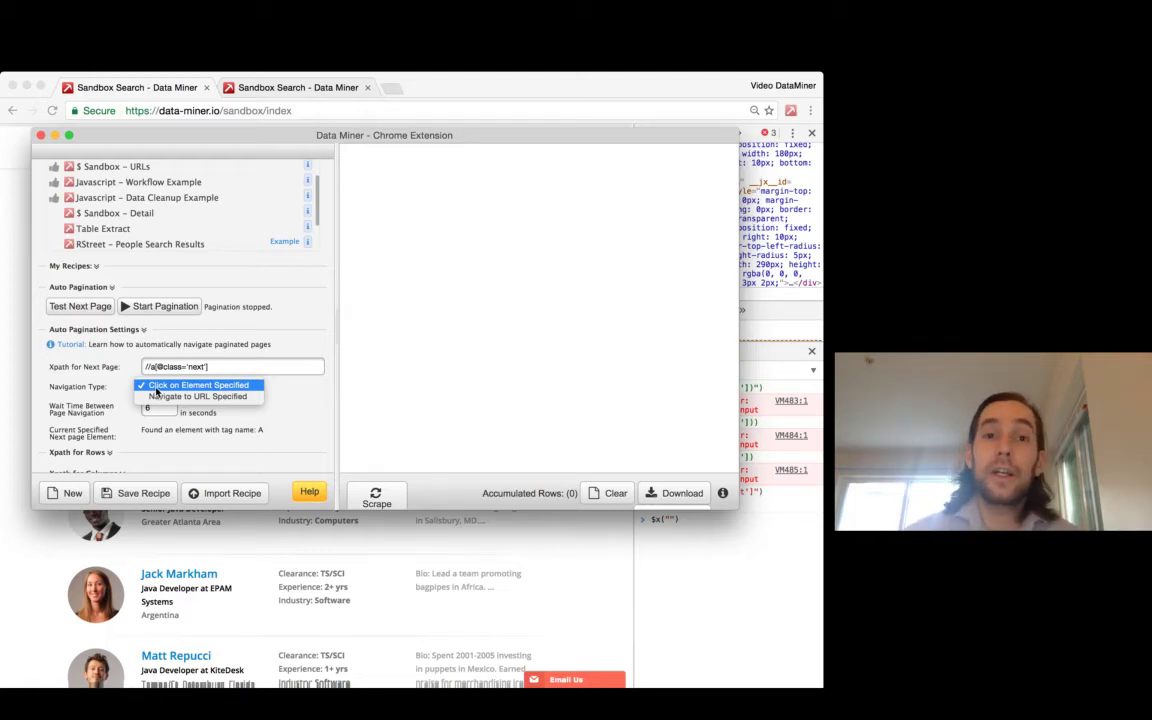
left_click(155, 387)
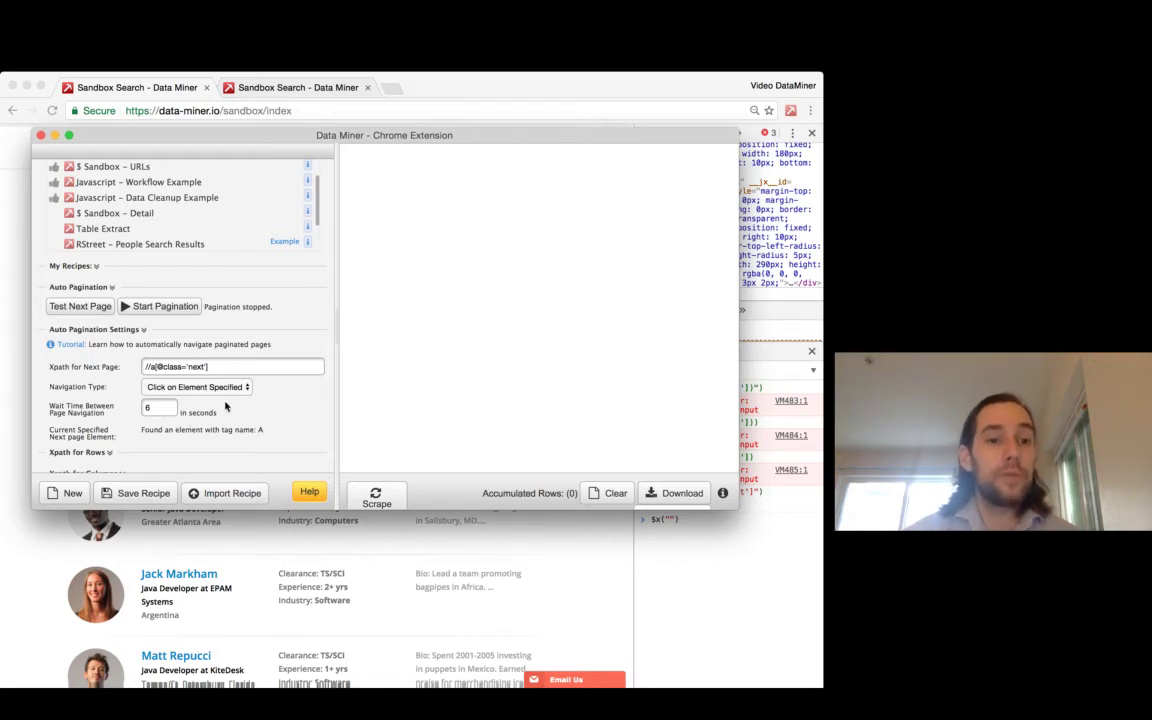
Move the recipe window off the page numbers and test next-page navigation from sandbox pages 1, 2 and 3, checking the pagination
left_click_drag(313, 127, 375, 208)
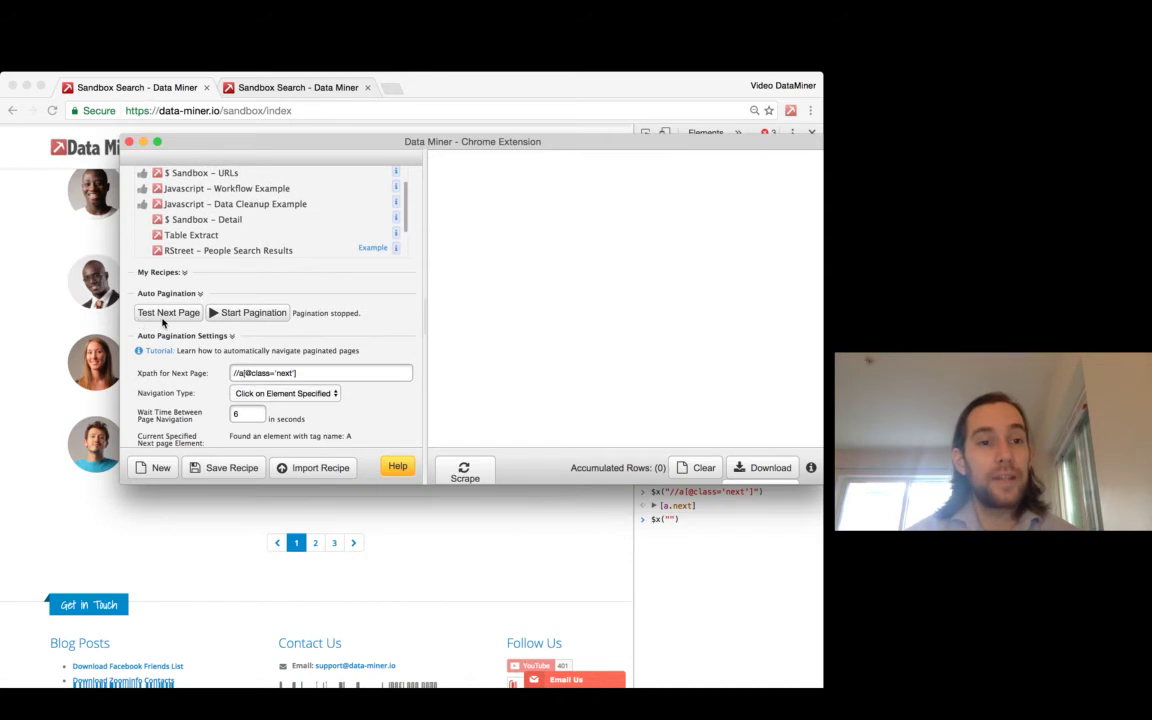
left_click(162, 316)
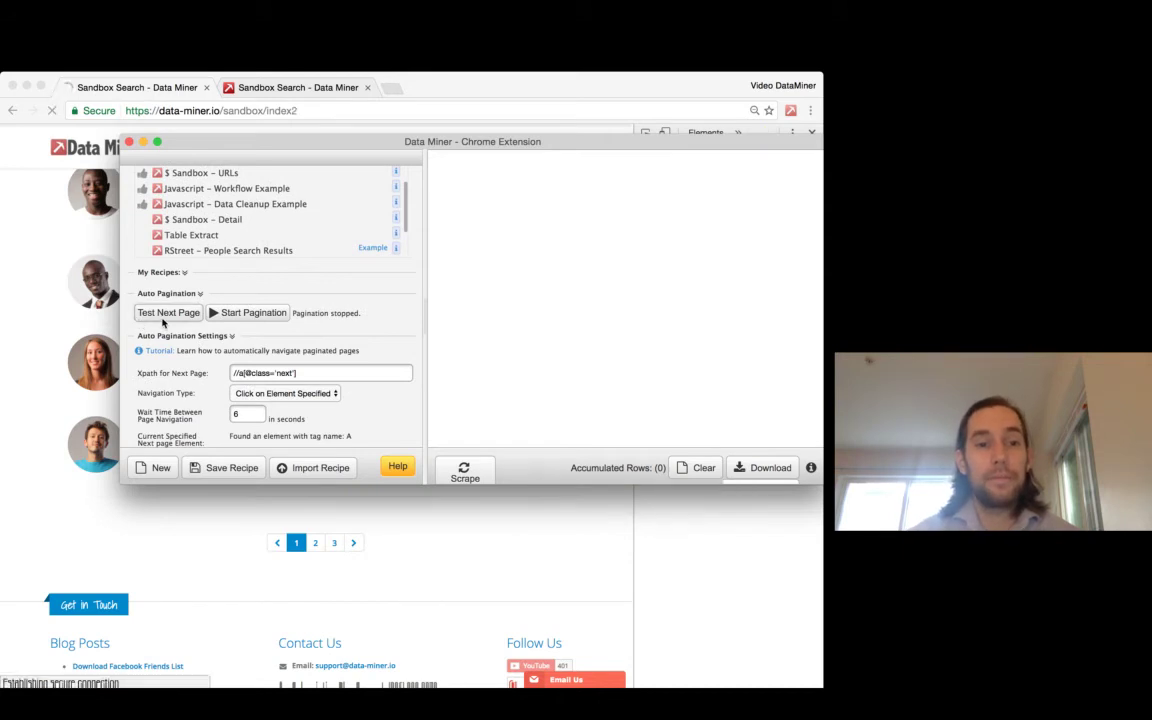
scroll(65, 341, "down", 10)
scroll(322, 650, "up", 3)
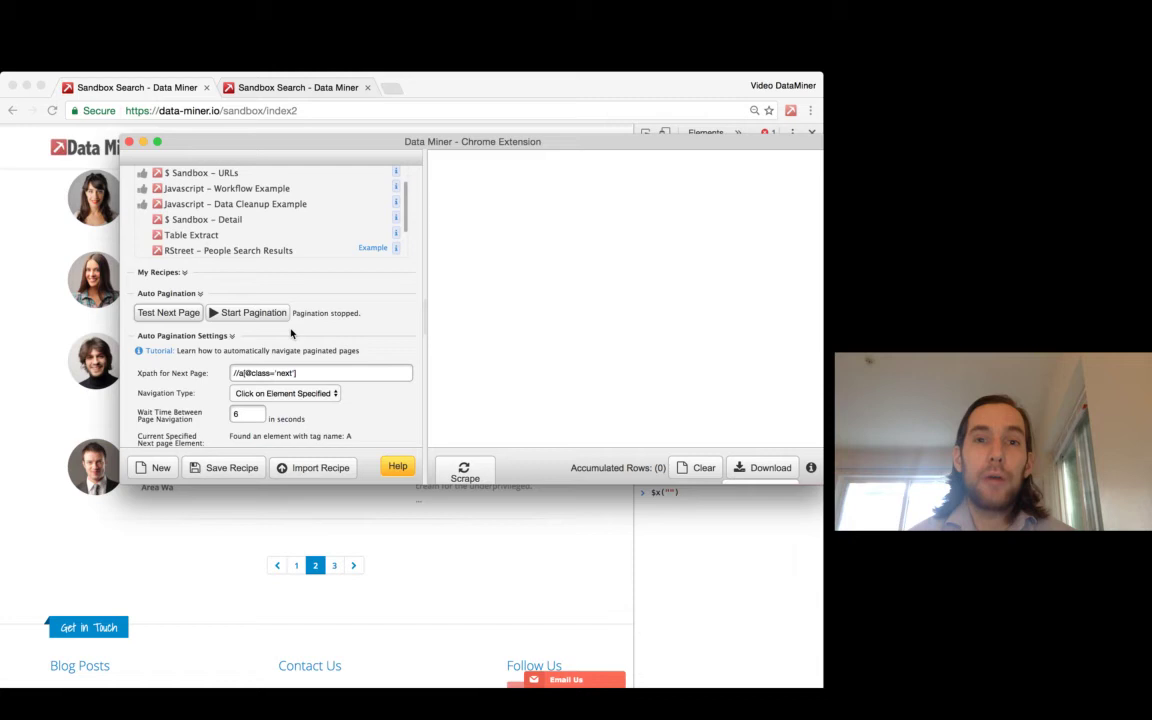
left_click(173, 314)
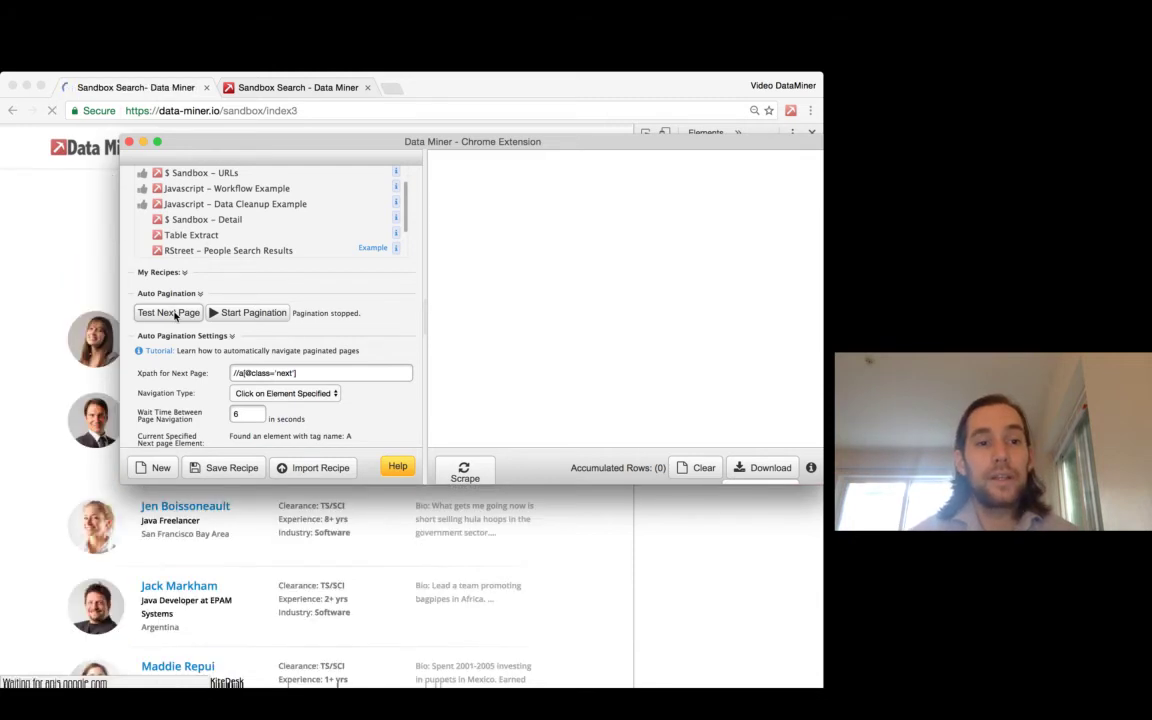
scroll(391, 554, "down", 10)
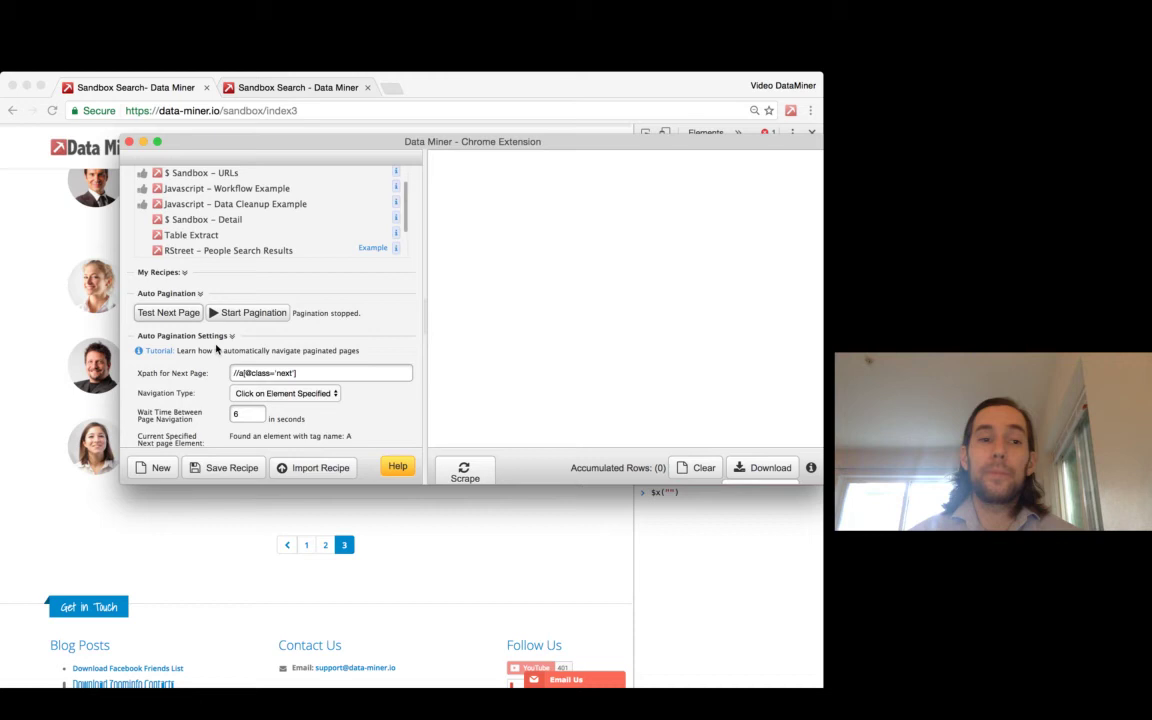
left_click(156, 313)
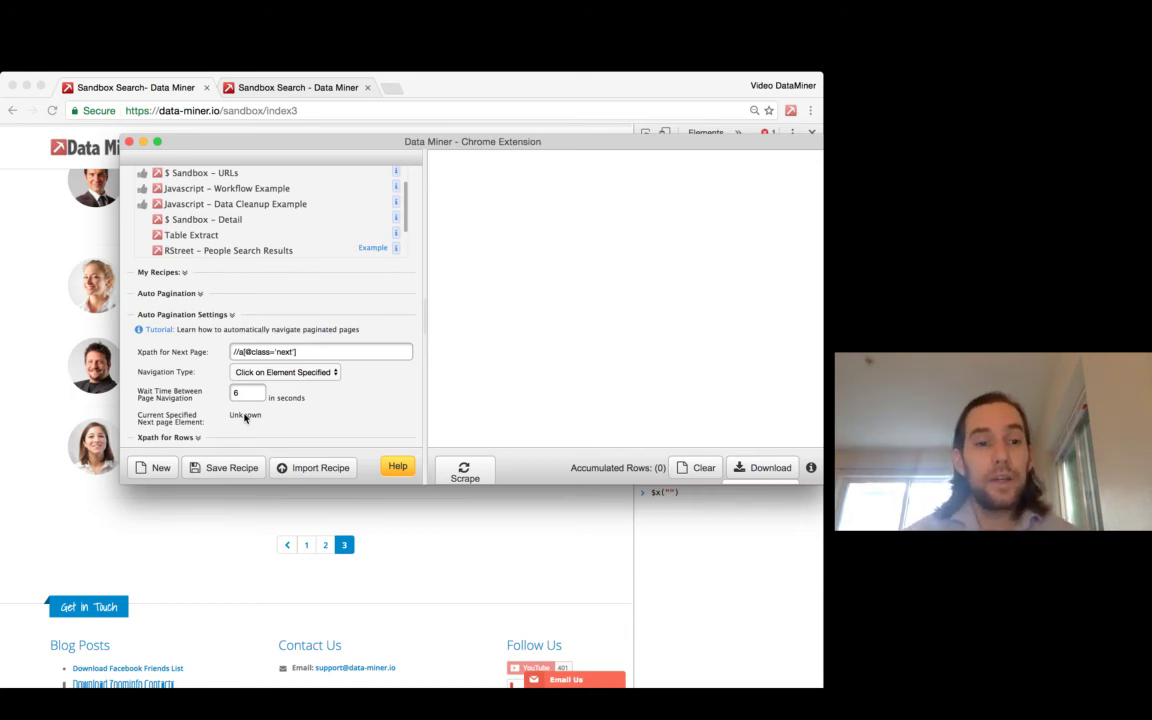
Expand the recipe's Xpath for Columns and Xpath for Rows sections and examine their settings
scroll(245, 418, "down", 3)
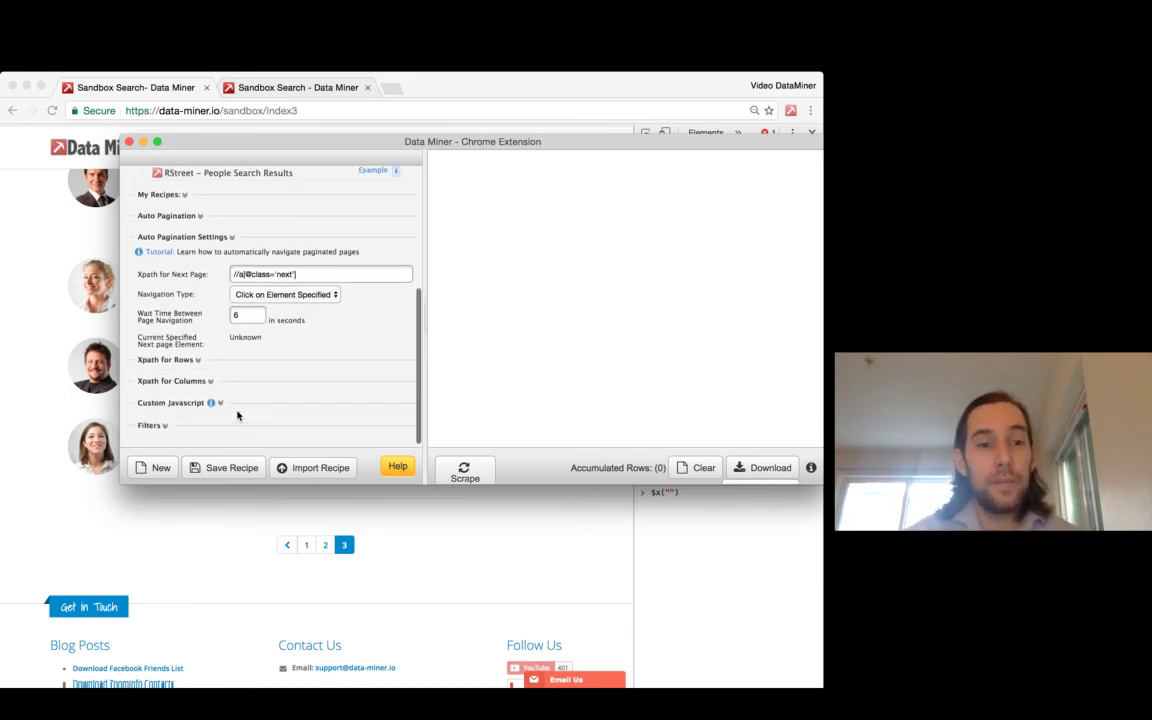
left_click(178, 380)
left_click(178, 362)
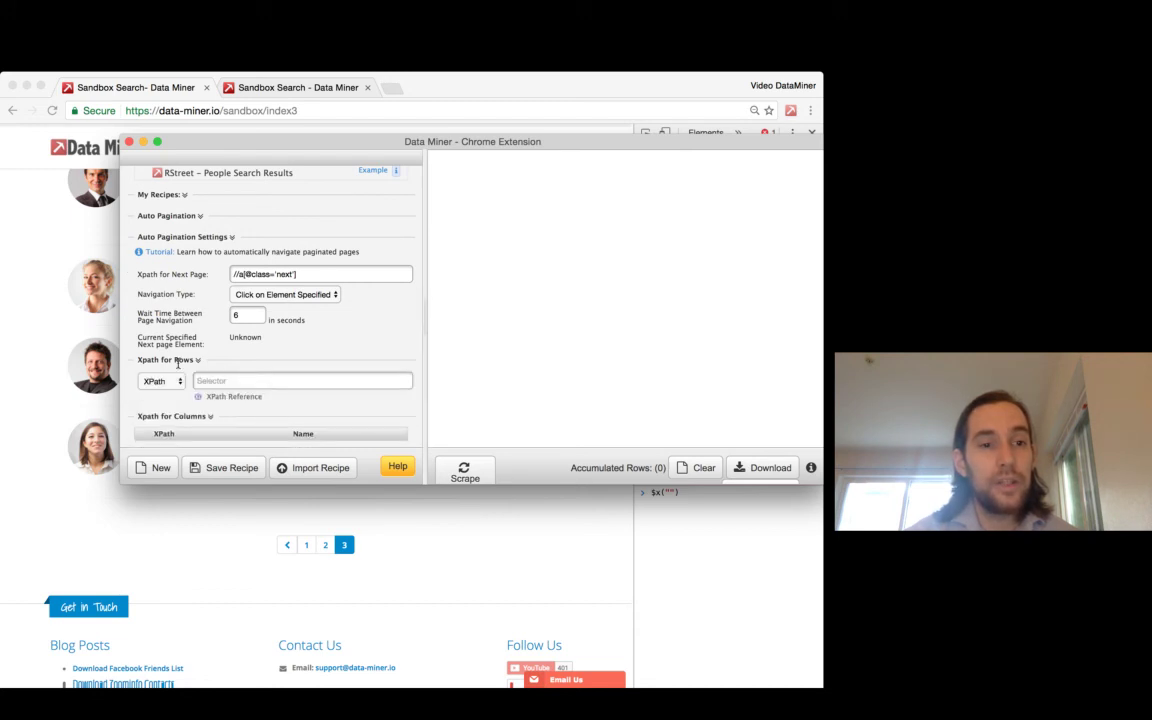
scroll(199, 399, "down", 3)
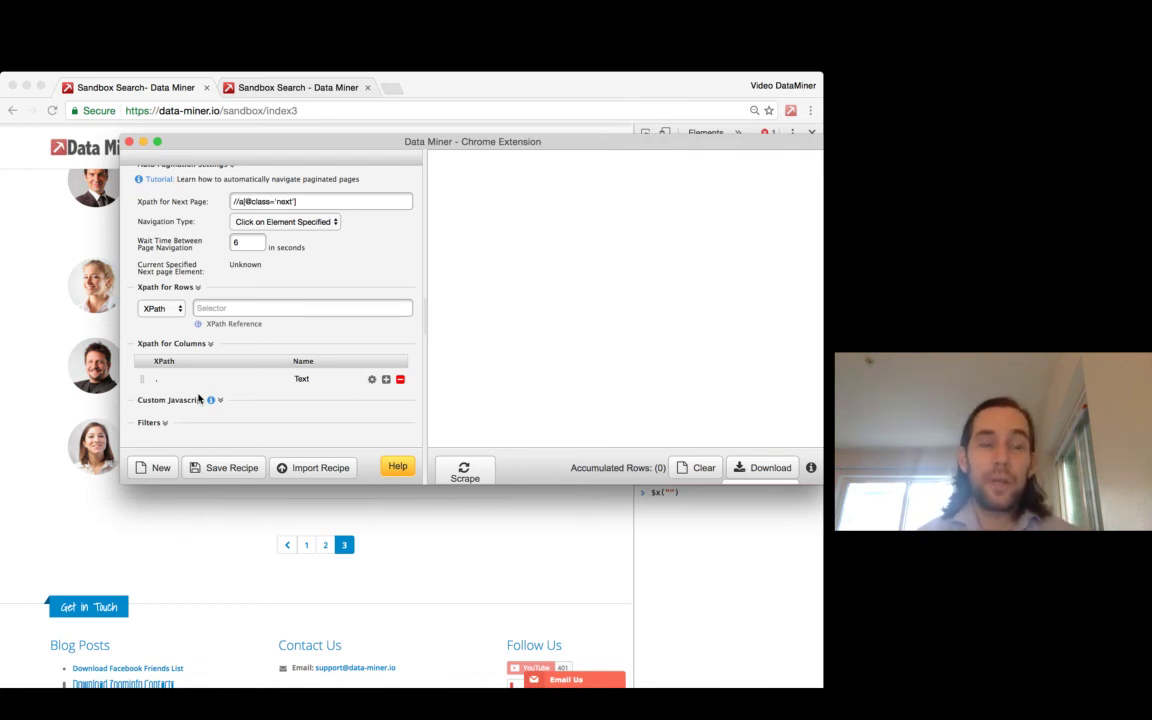
Return to the sandbox page behind the recipe window and switch to the YouTube Live Dashboard window
left_click(167, 520)
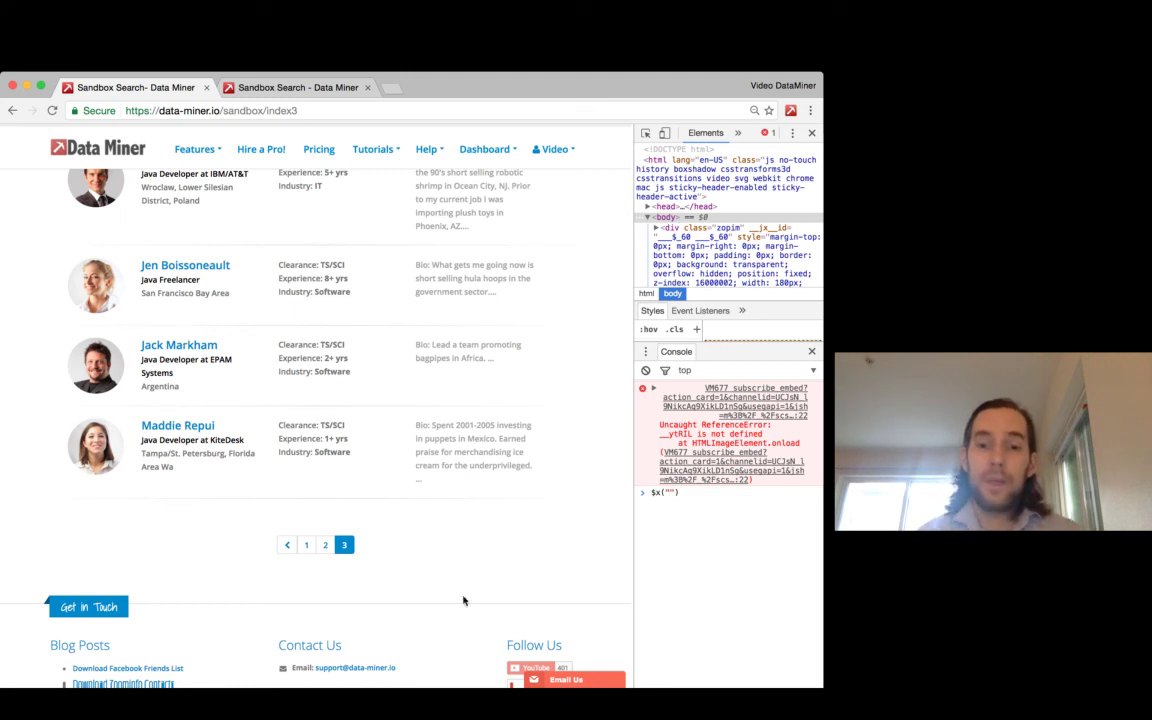
mouse_move(752, 668)
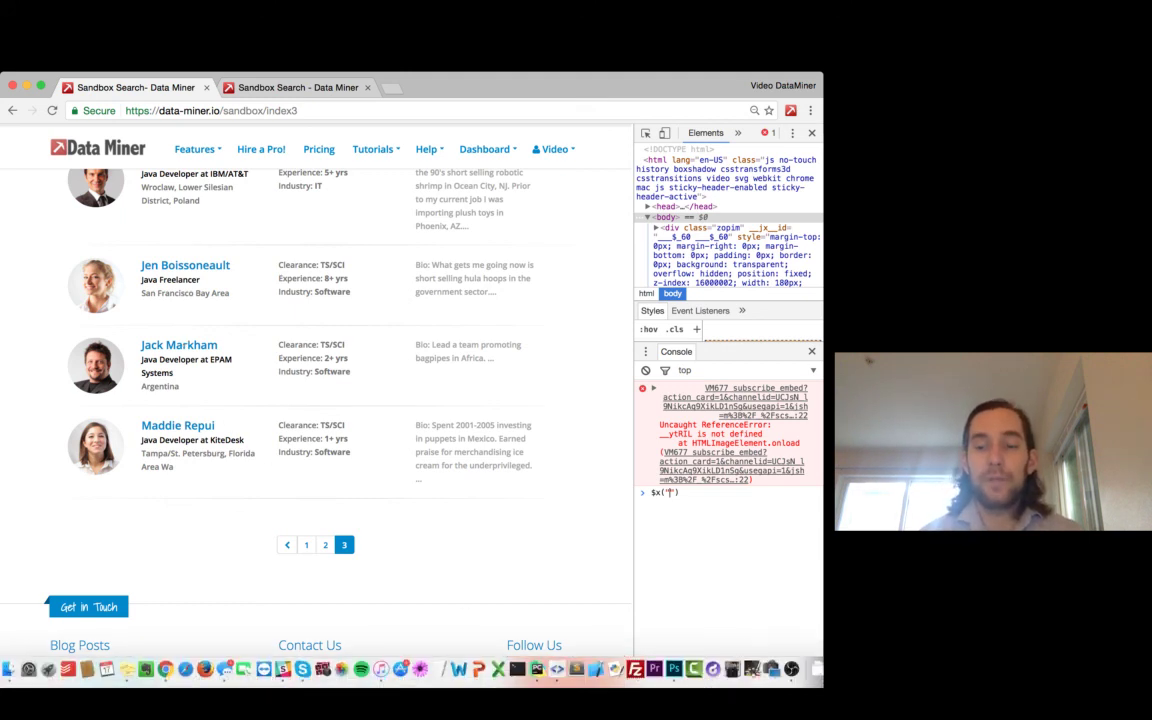
left_click(752, 668)
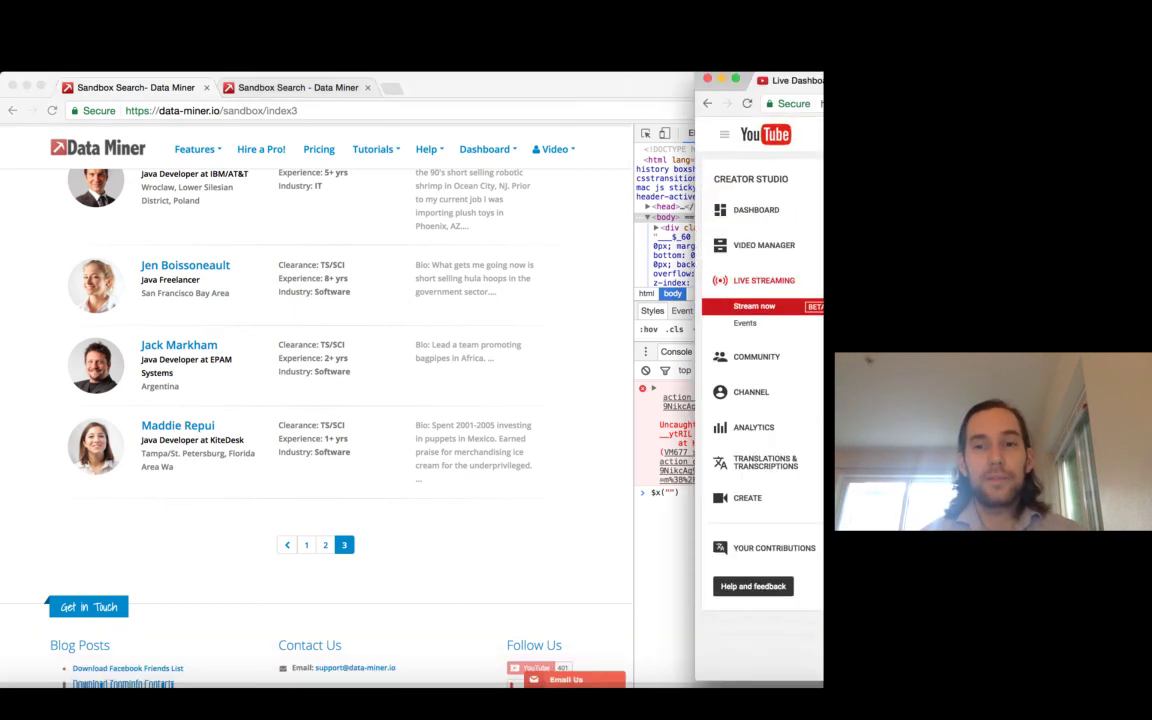